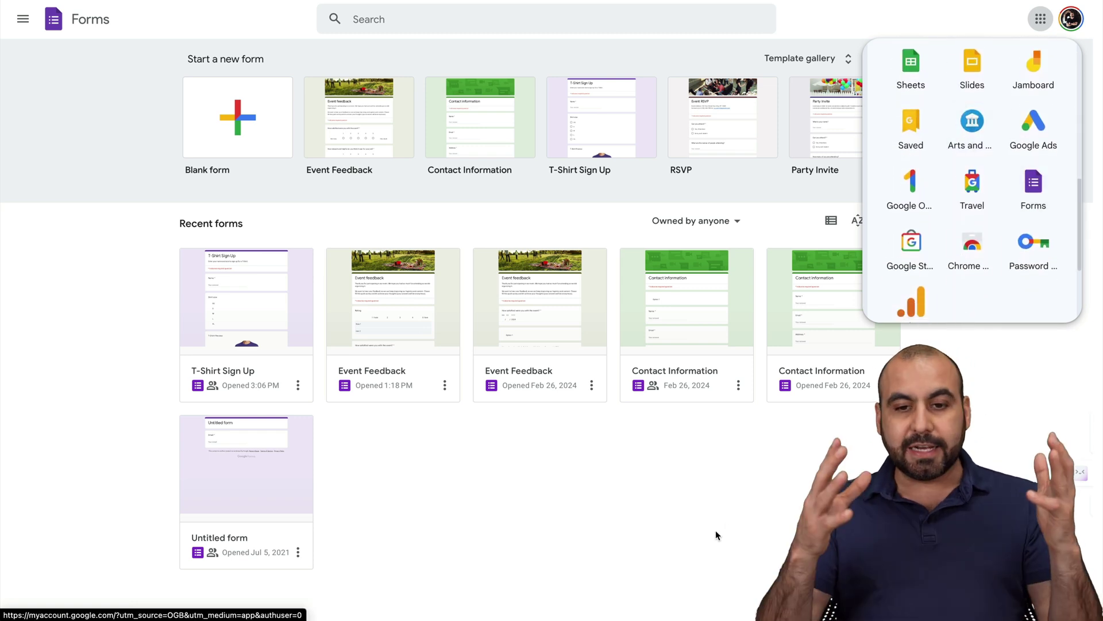
Create a blank form and change its first question to a multiple choice grid
left_click(1040, 19)
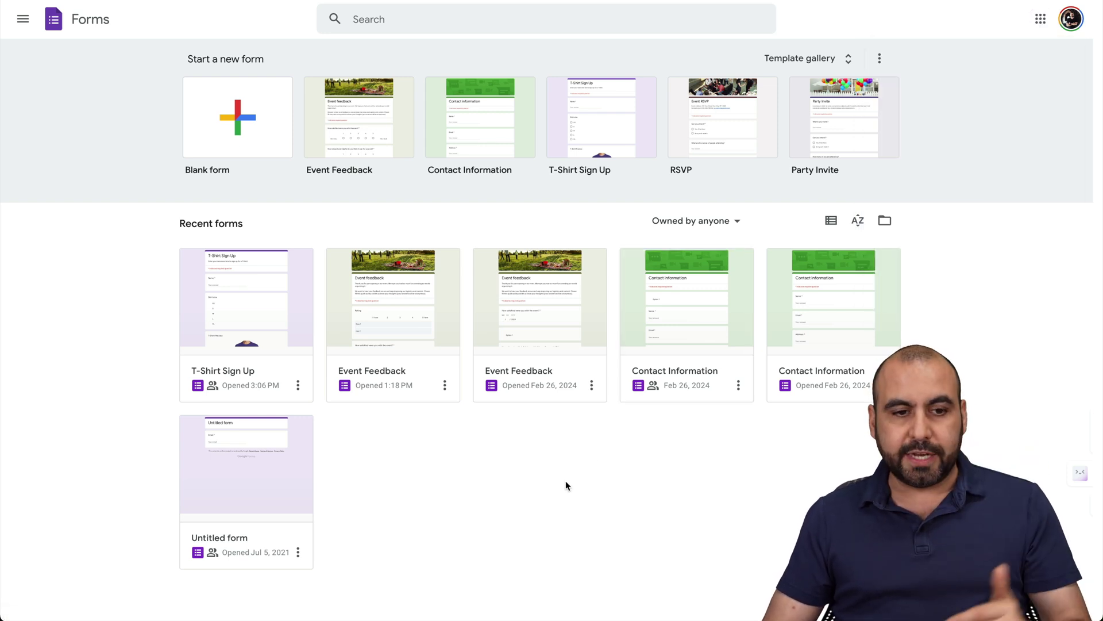
left_click(238, 142)
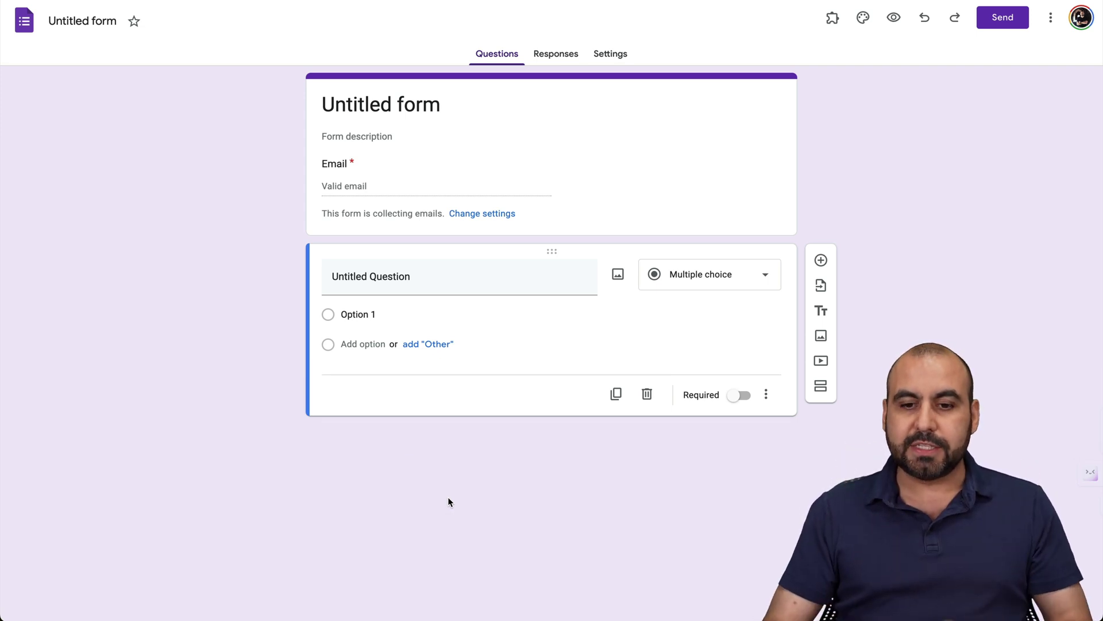
left_click(747, 283)
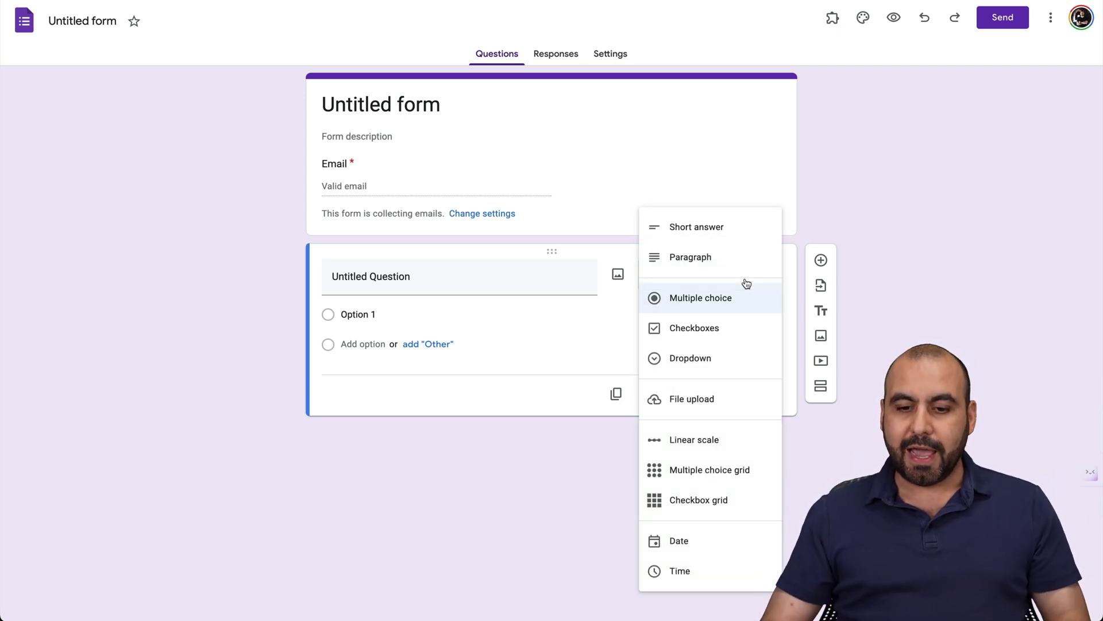
left_click(702, 480)
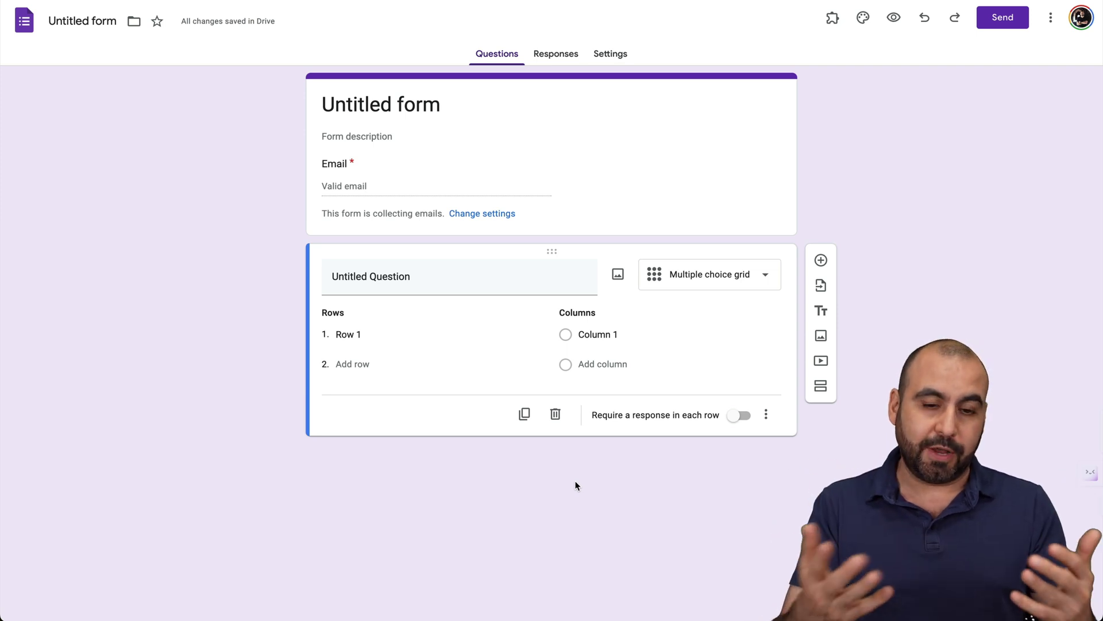
Title the grid question "Did you like the event?" and enter the rows Food?, Music, Overall Party and Service
left_click(368, 276)
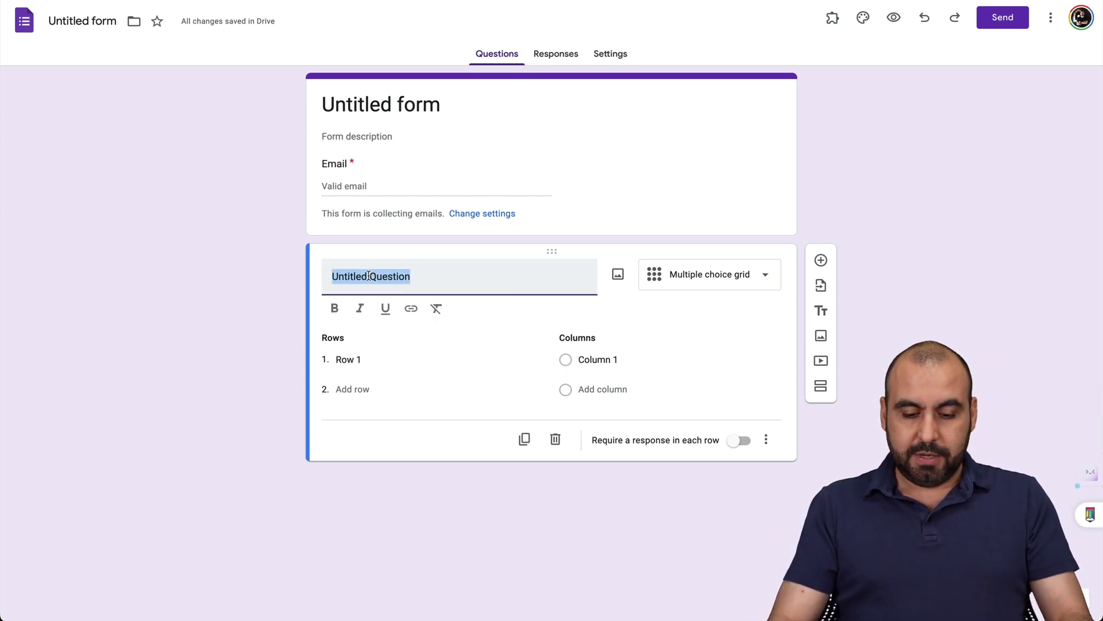
type("Did you like the event?")
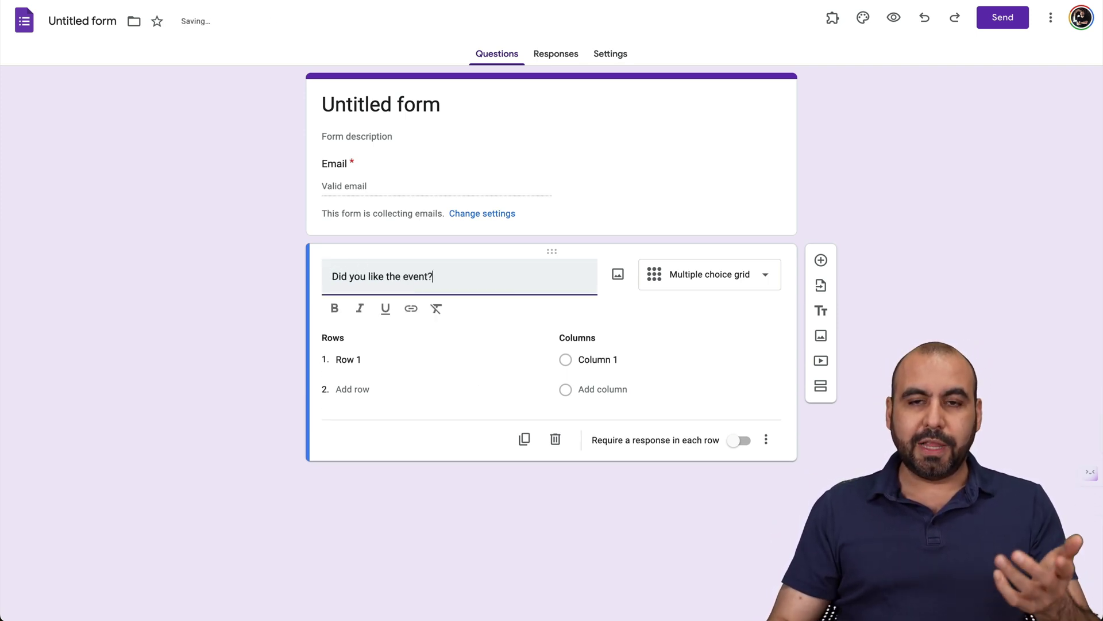
left_click(367, 357)
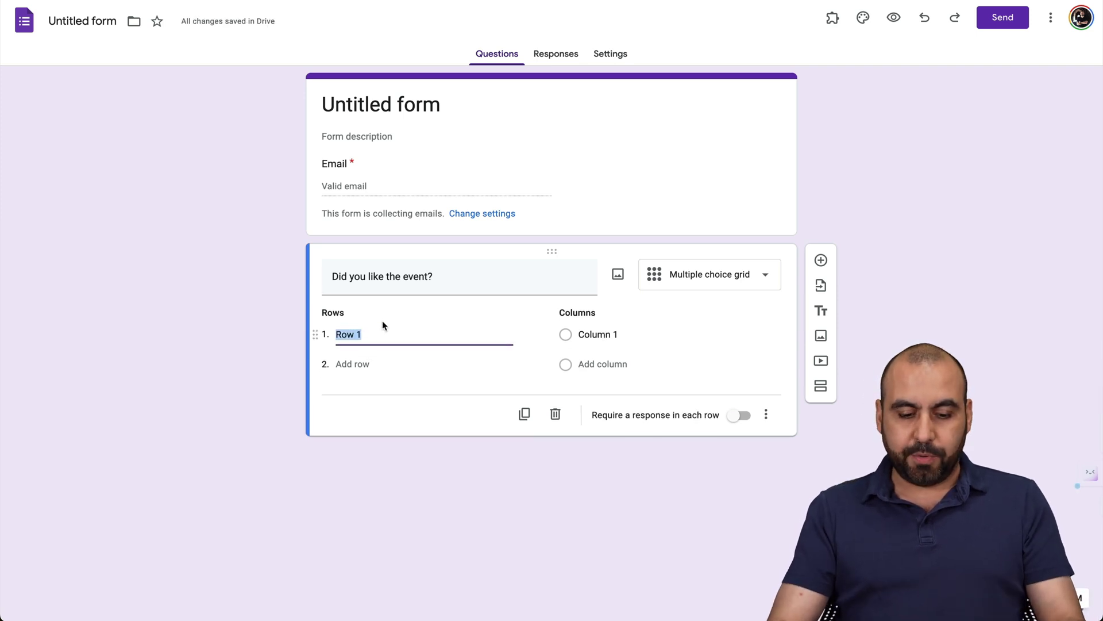
type("Food?")
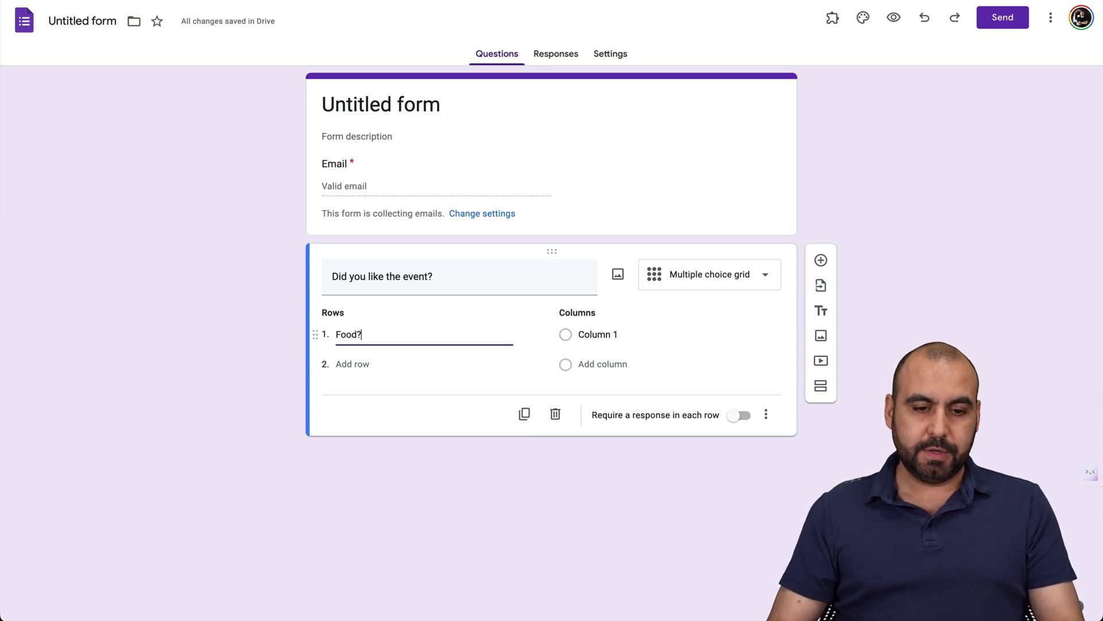
left_click(362, 364)
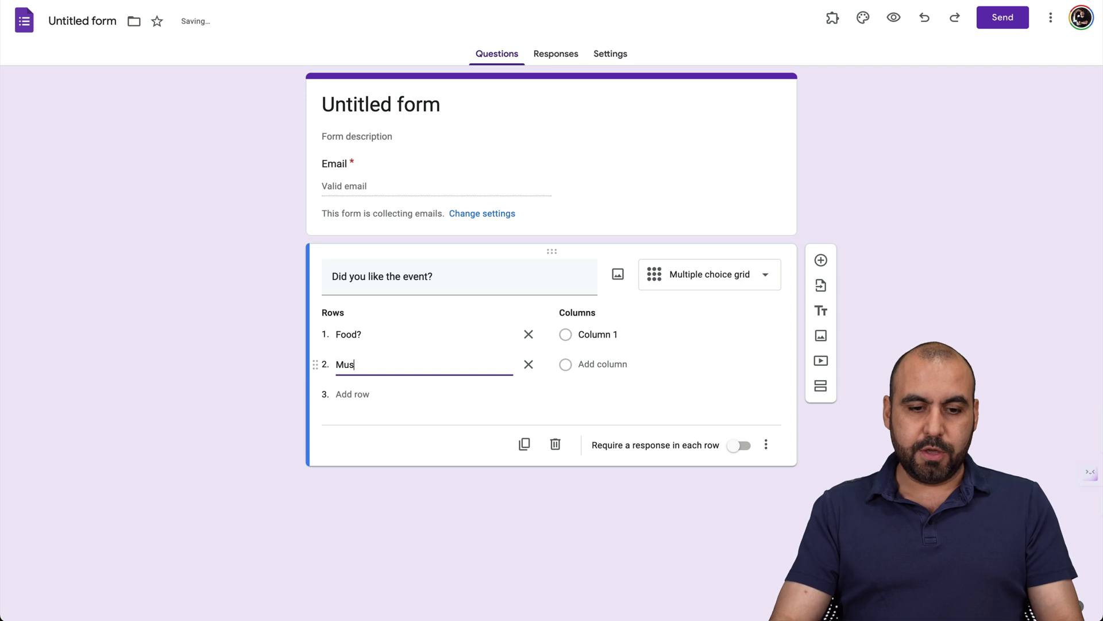
left_click(352, 394)
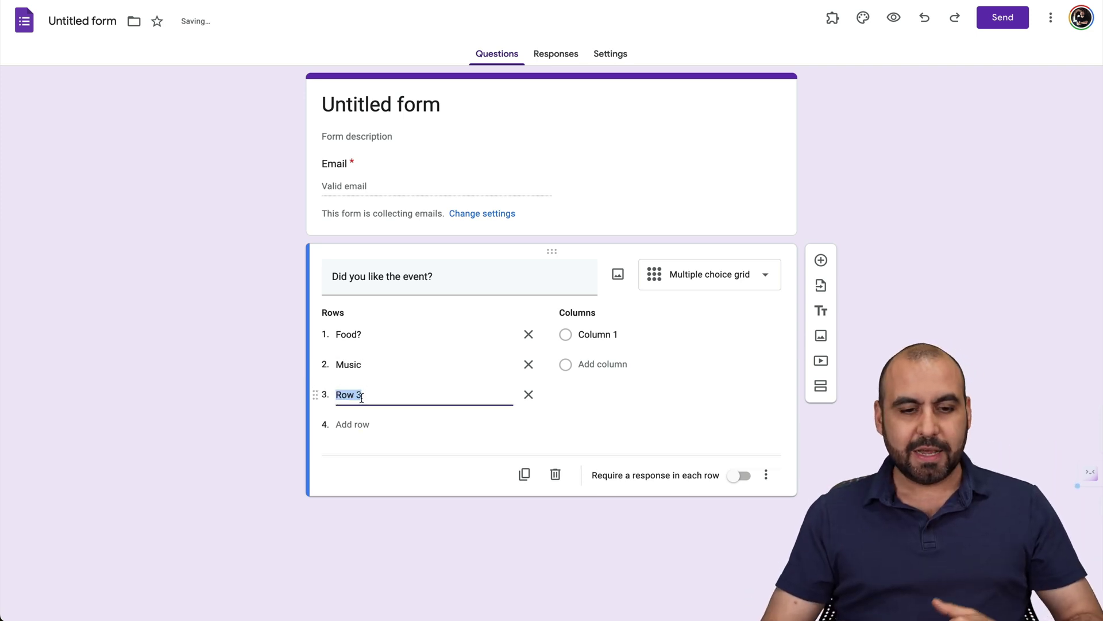
type("Over")
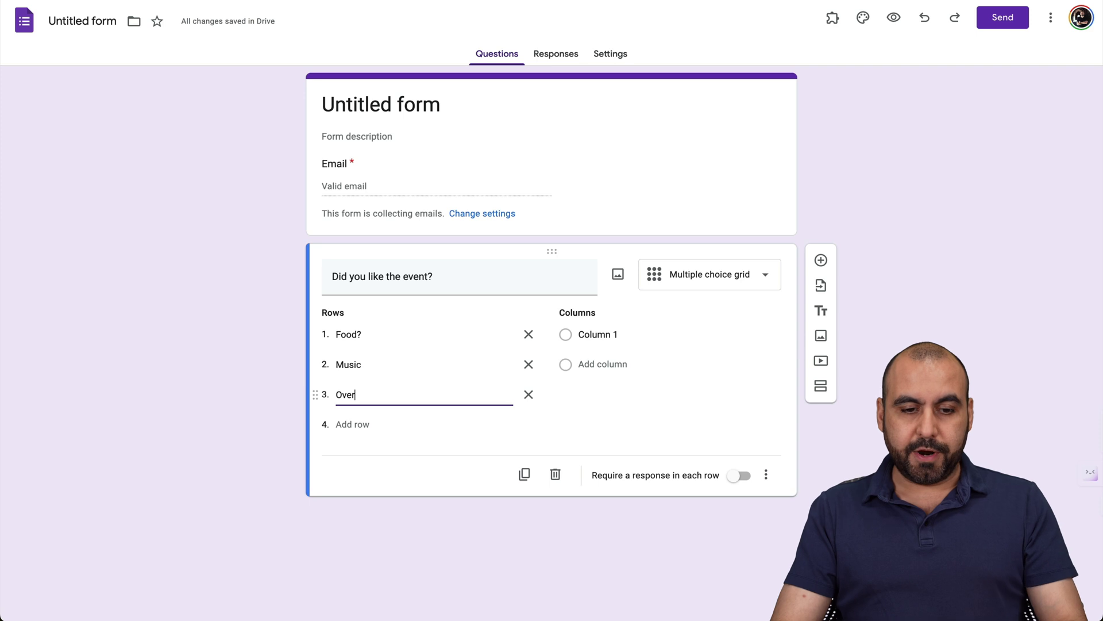
type("all Party")
left_click(362, 424)
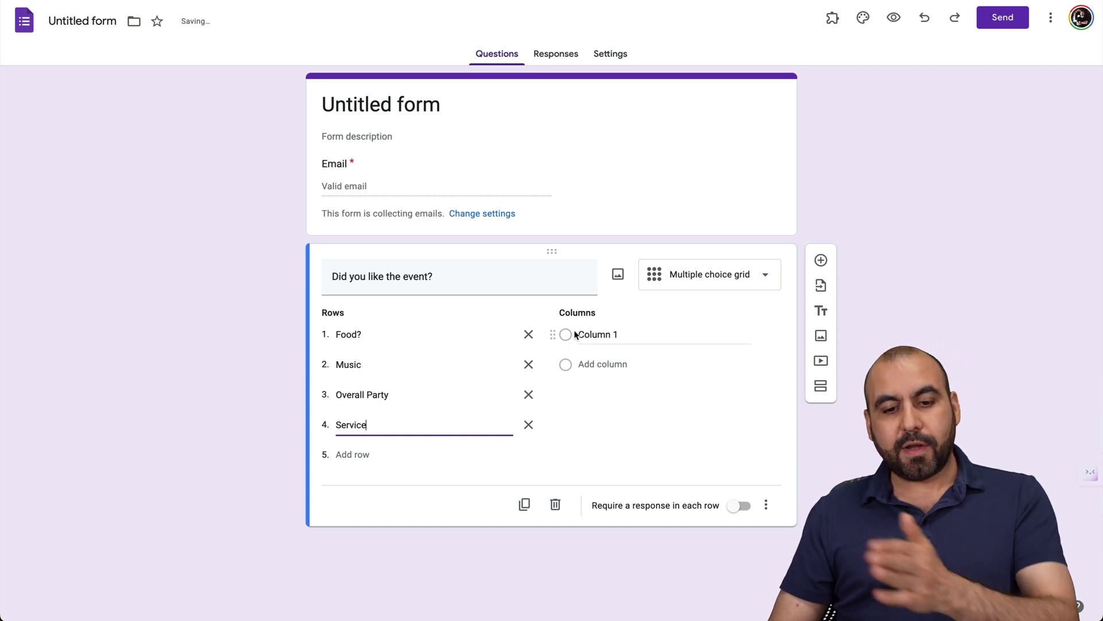
Label the grid's five columns 1, 2, 3, 4 and 5, and check the form in preview
left_click(610, 336)
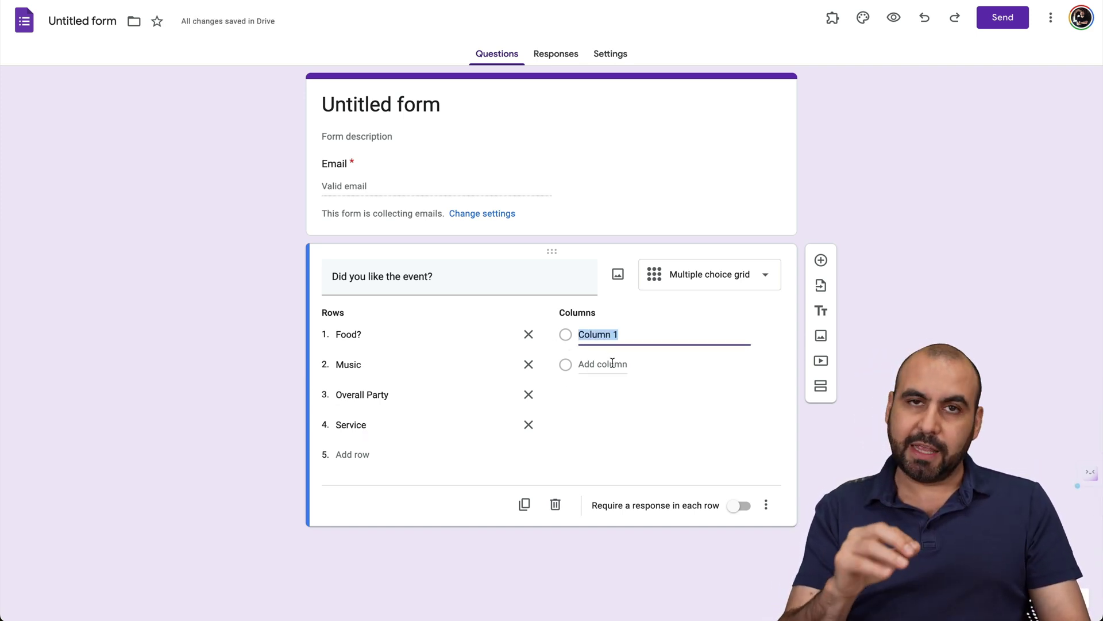
type("1")
key("Return")
type("2")
key("Return")
type("3")
left_click(596, 424)
type("4")
key("Return")
type("5")
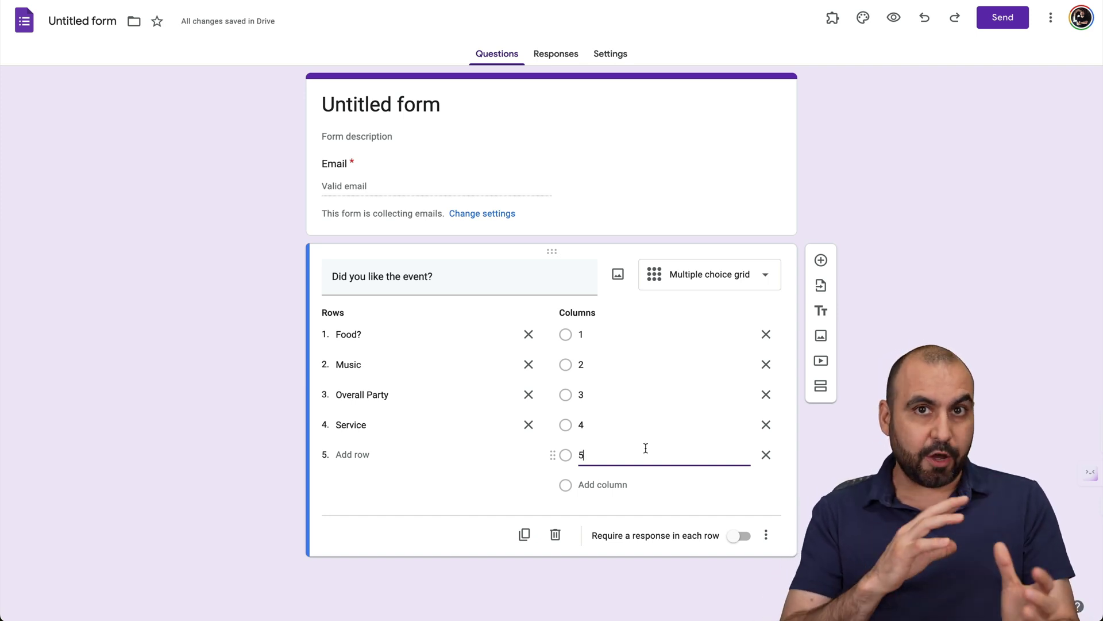
left_click(899, 26)
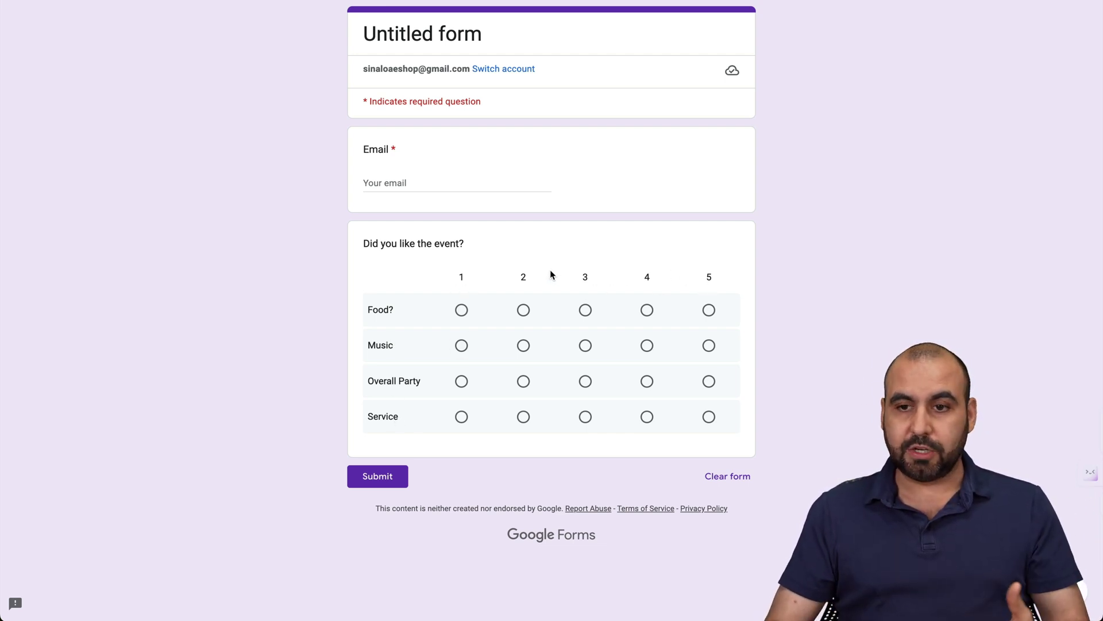
key("super+w")
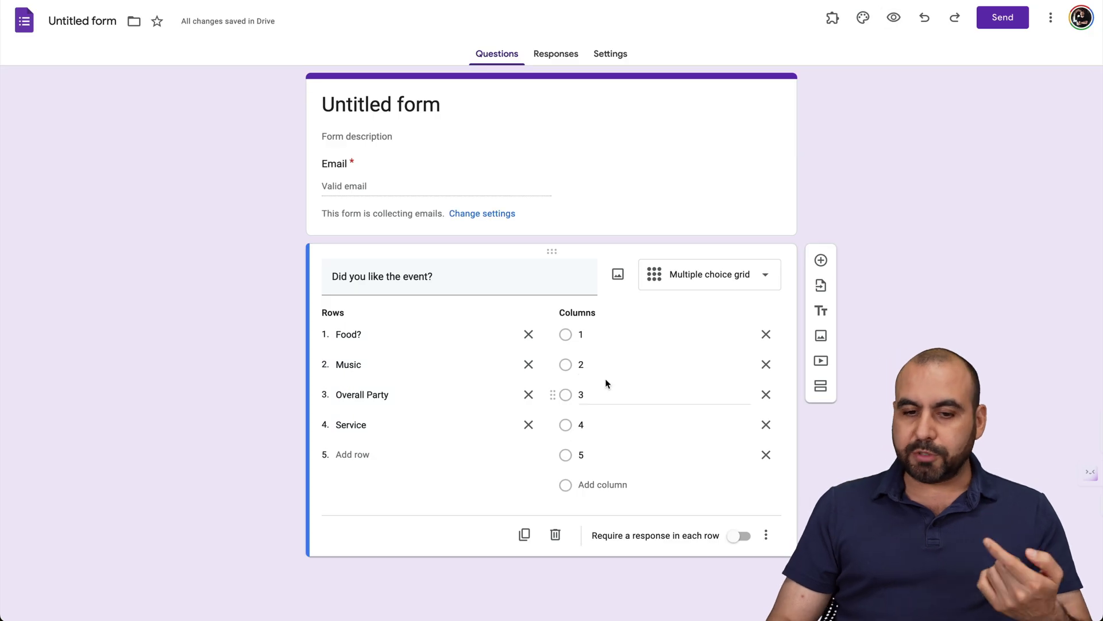
Extend the column labels to "1 - I hate it" and "5 - I love it", and check them in preview
left_click(615, 331)
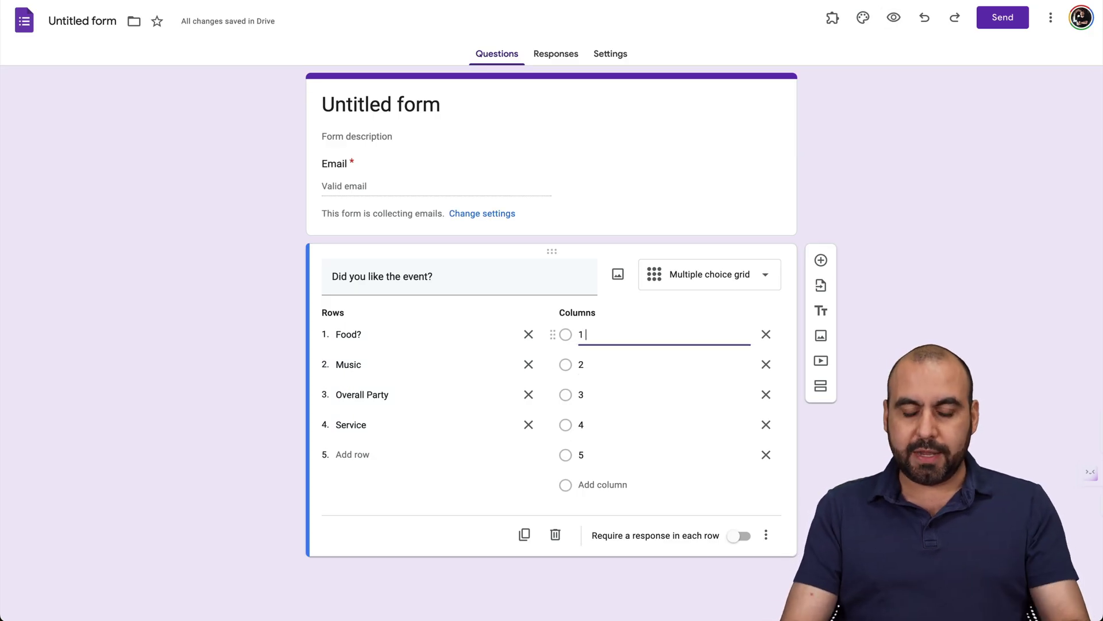
type("- I hate it")
left_click(644, 455)
type("- I love it")
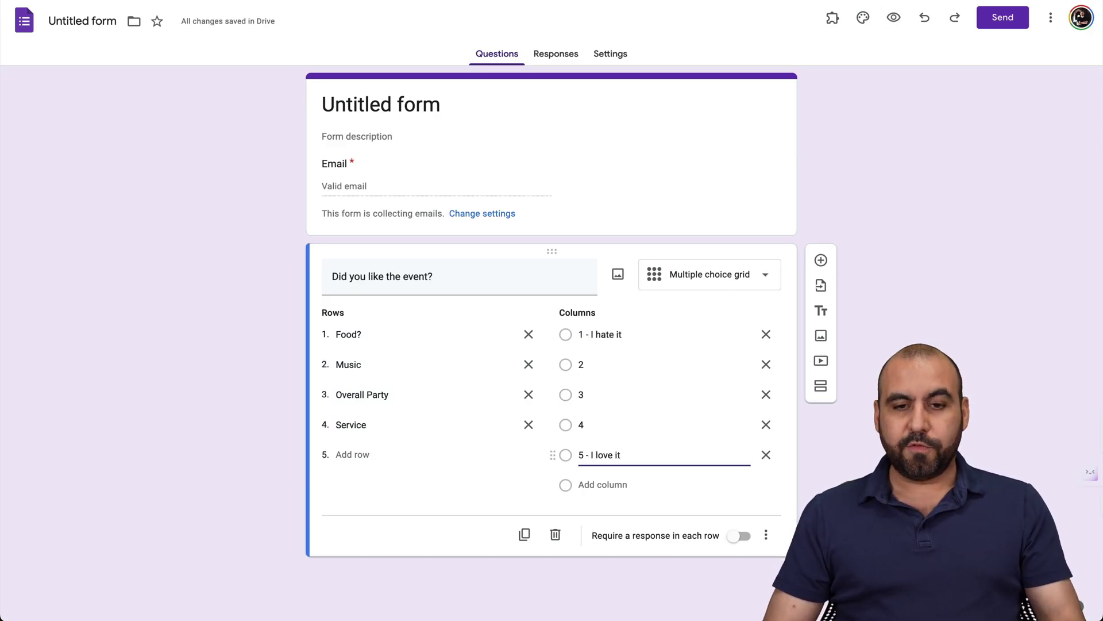
left_click(890, 26)
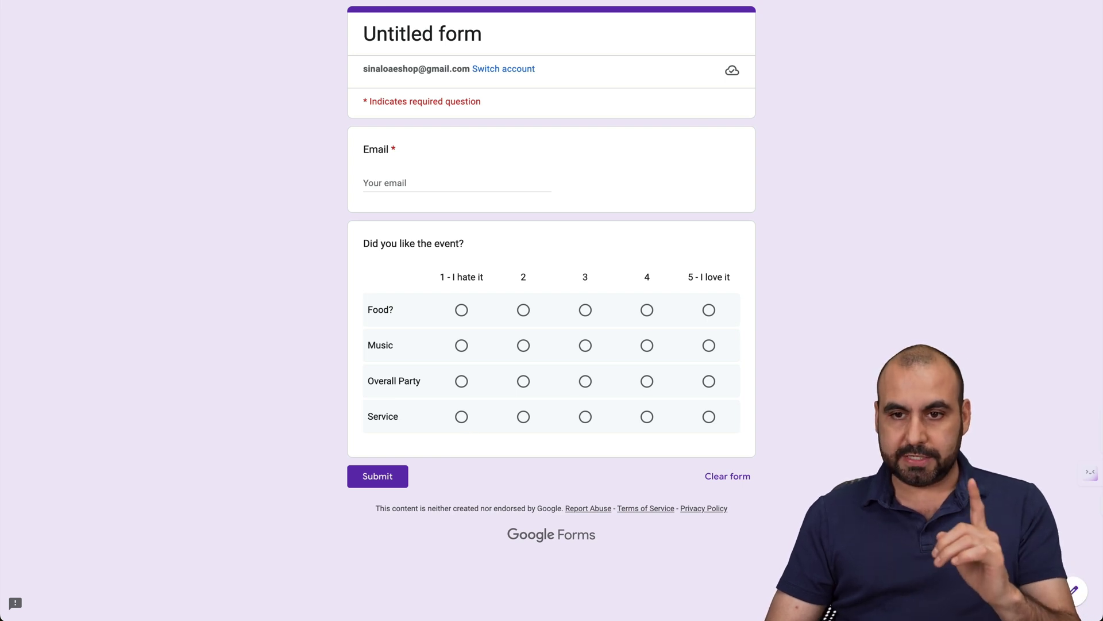
key("ctrl+w")
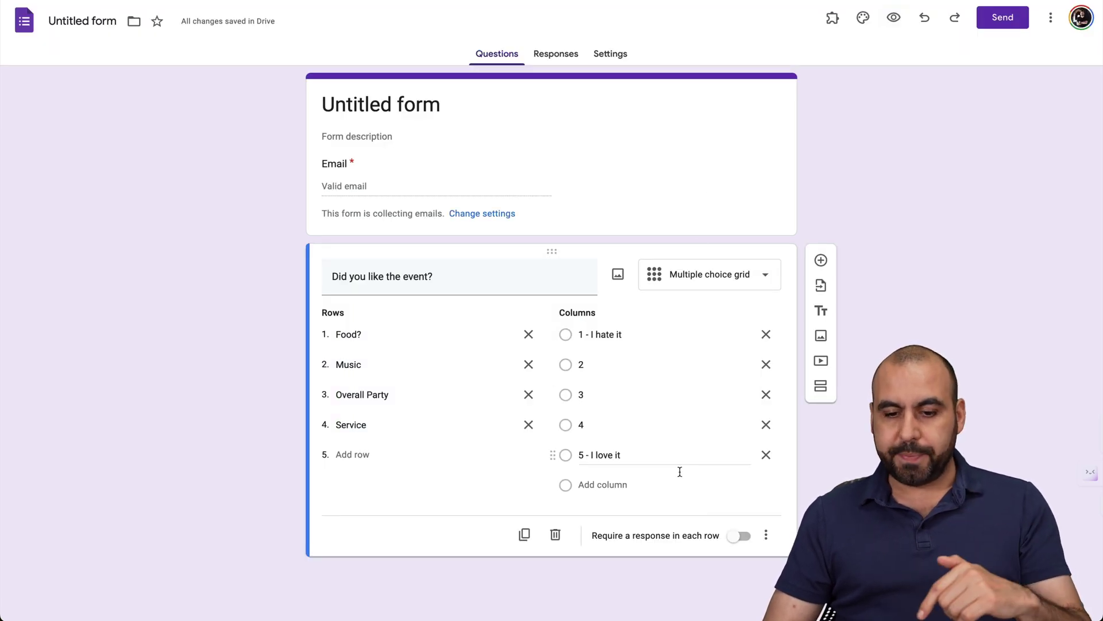
Add the description "Respond 1 if you dislike or 5 if you loved it" to the grid question
left_click(766, 535)
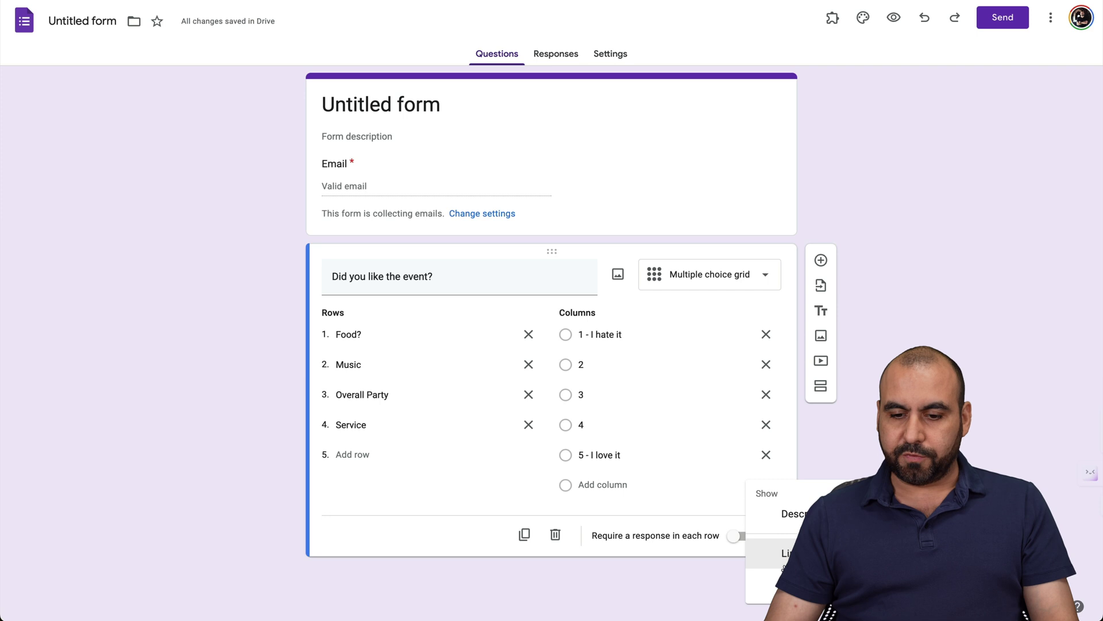
left_click(790, 514)
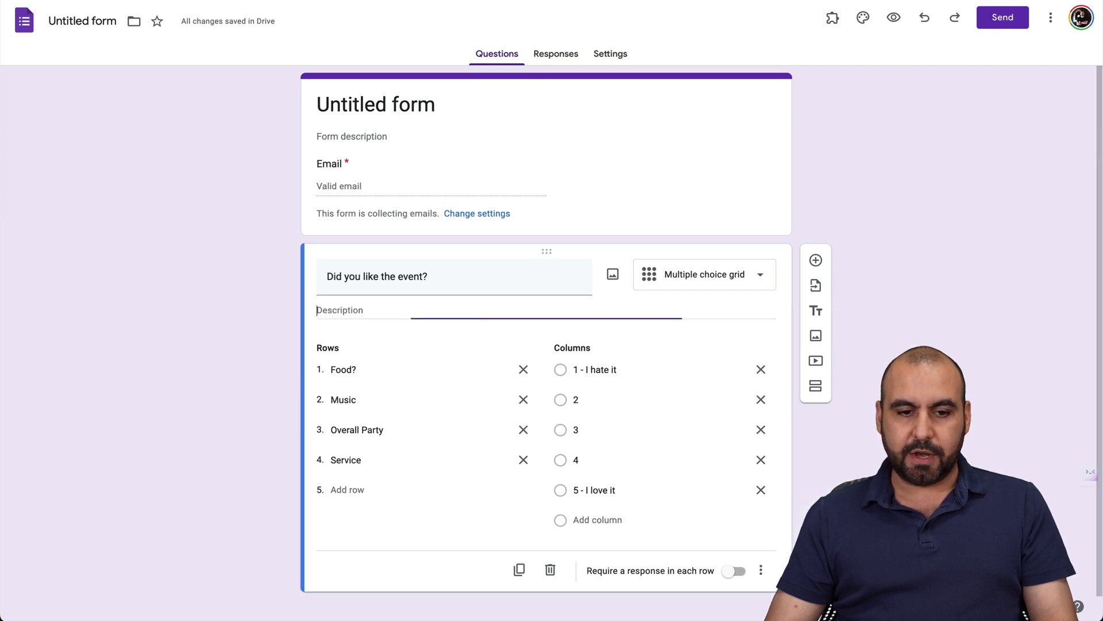
type("Respond 1 if you dislike or 5 if you loved it")
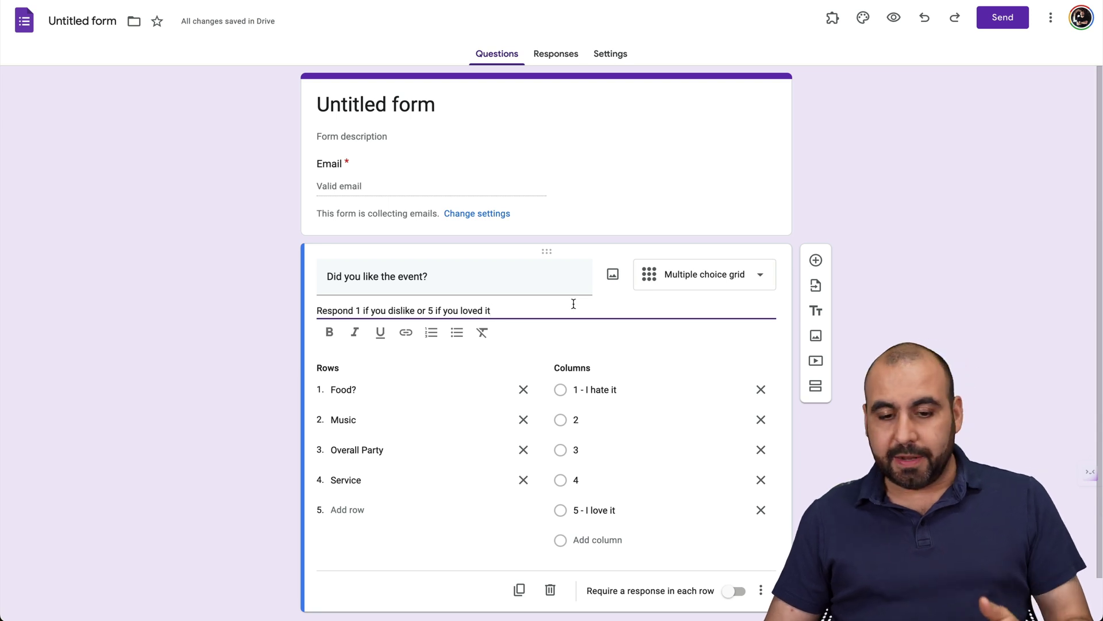
Remove the love and hate wording from the column labels, shortening the first to "1 -" and the fifth to "5"
left_click(625, 394)
left_click(633, 364)
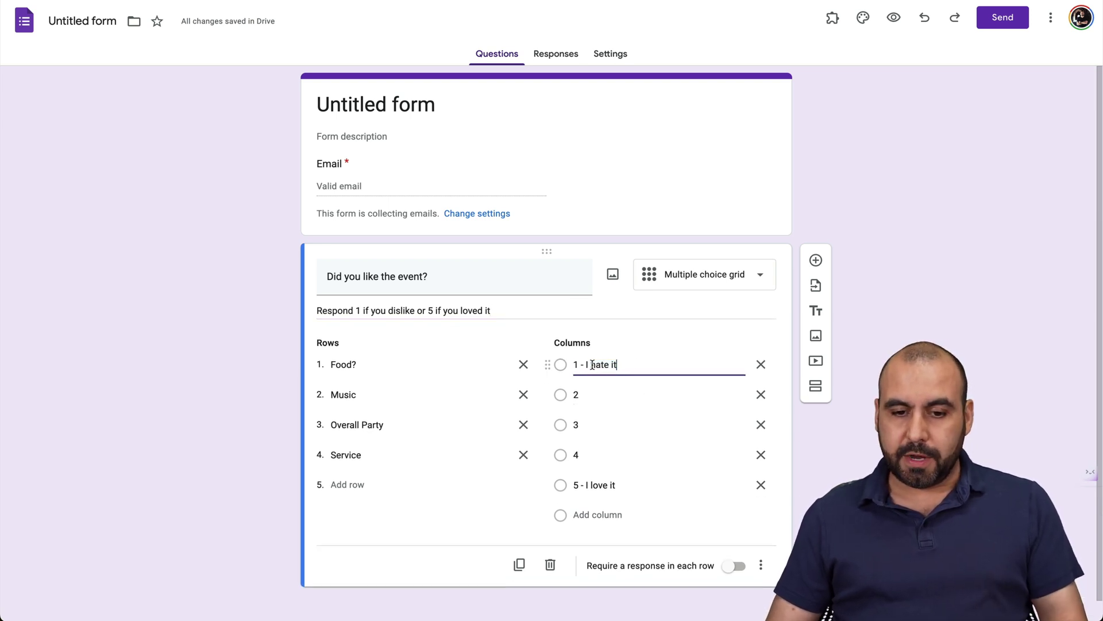
key("BackSpace")
key("BackSpace")
key("BackSpace")
key("BackSpace")
key("BackSpace")
key("BackSpace")
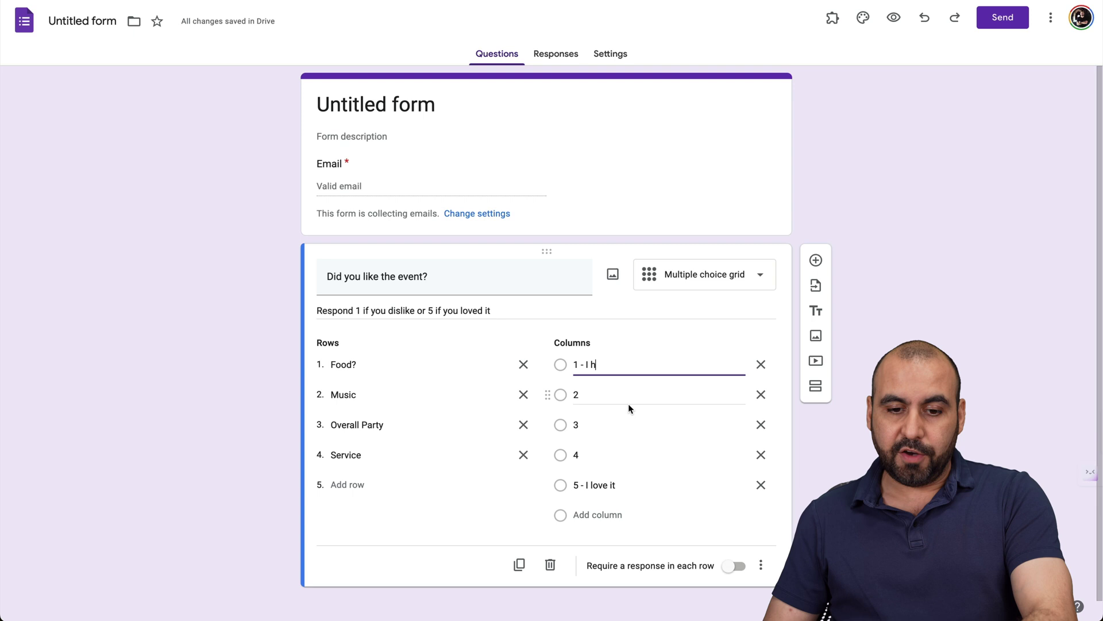
left_click(619, 484)
left_click(623, 486)
key("BackSpace")
key("BackSpace")
key("BackSpace")
key("BackSpace")
key("BackSpace")
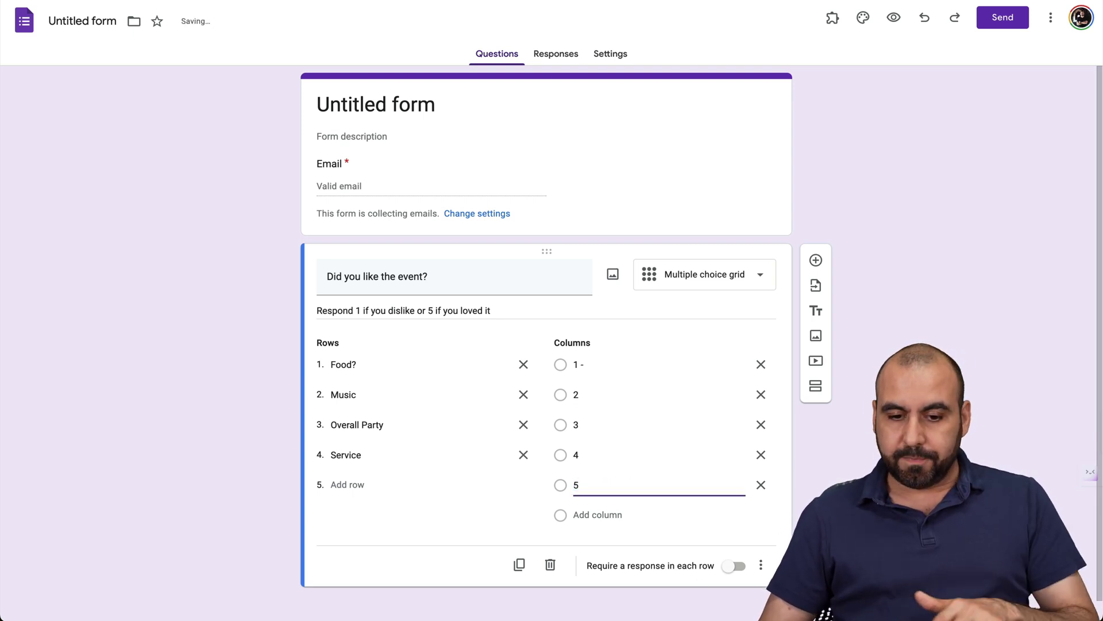
Preview the form and test the grid with answers 2 for Food?, 1 for Music, 3 for Overall Party and 2 for Service
left_click(895, 18)
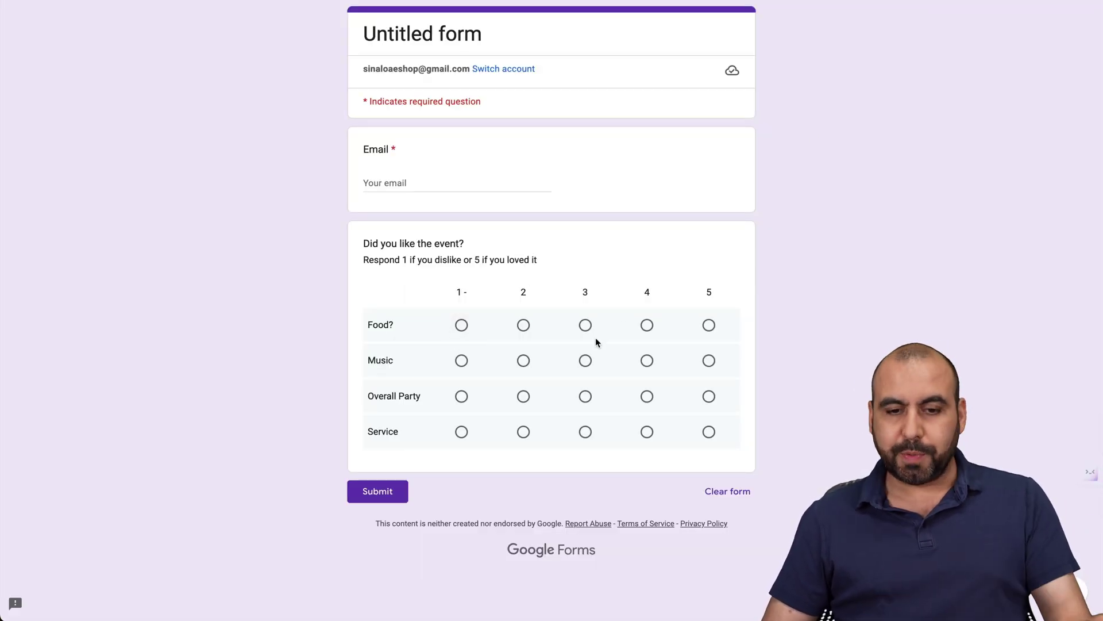
key("super+w")
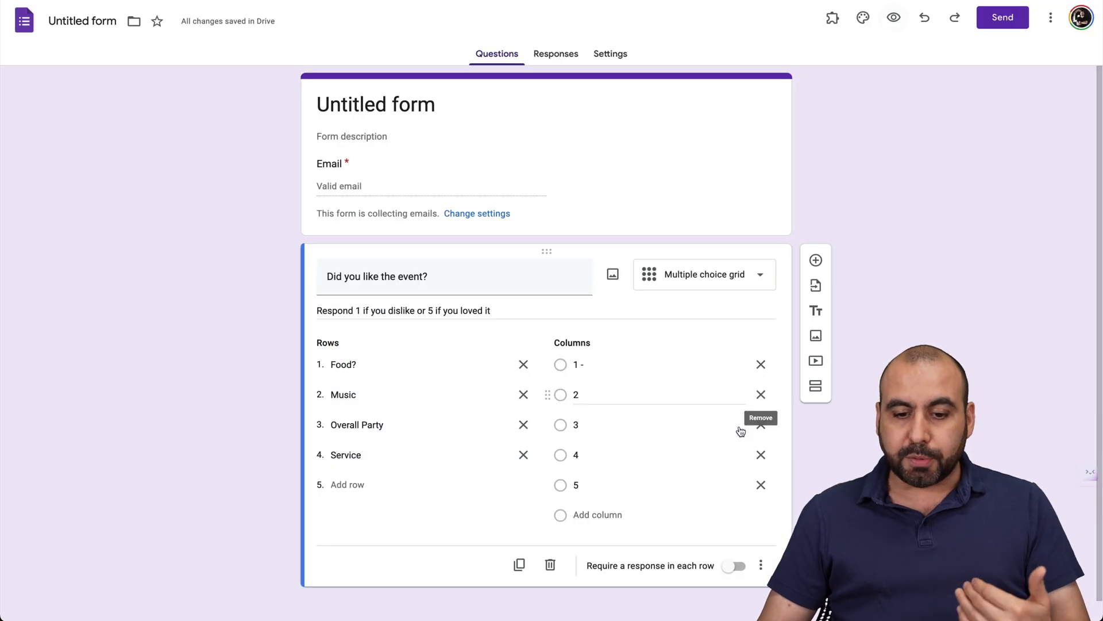
scroll(698, 458, "down", 1)
left_click(760, 552)
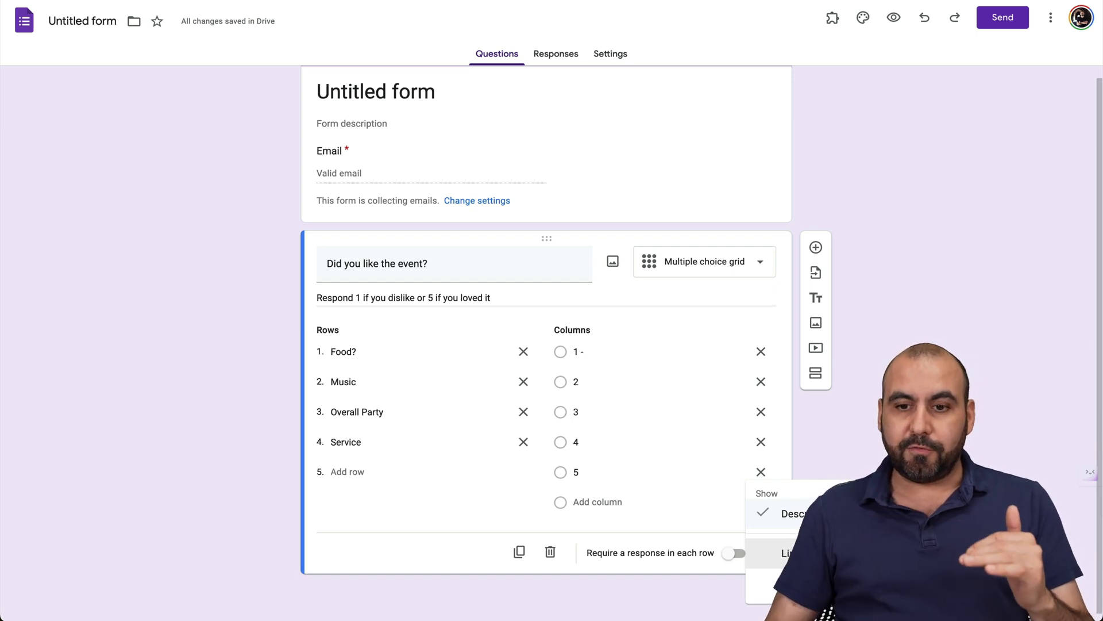
left_click(893, 17)
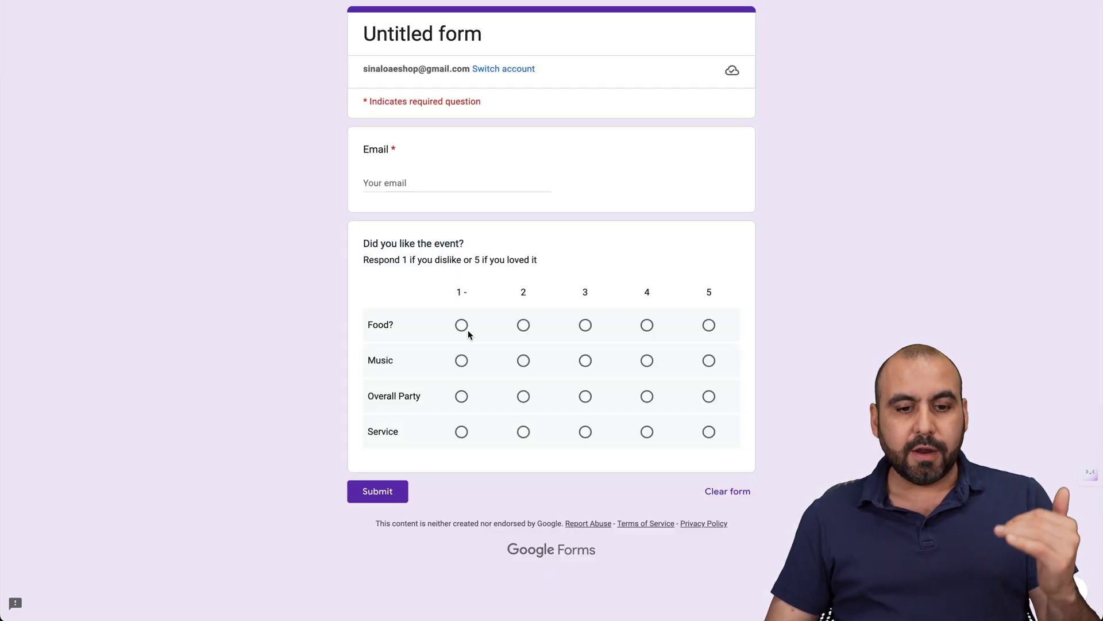
left_click(523, 325)
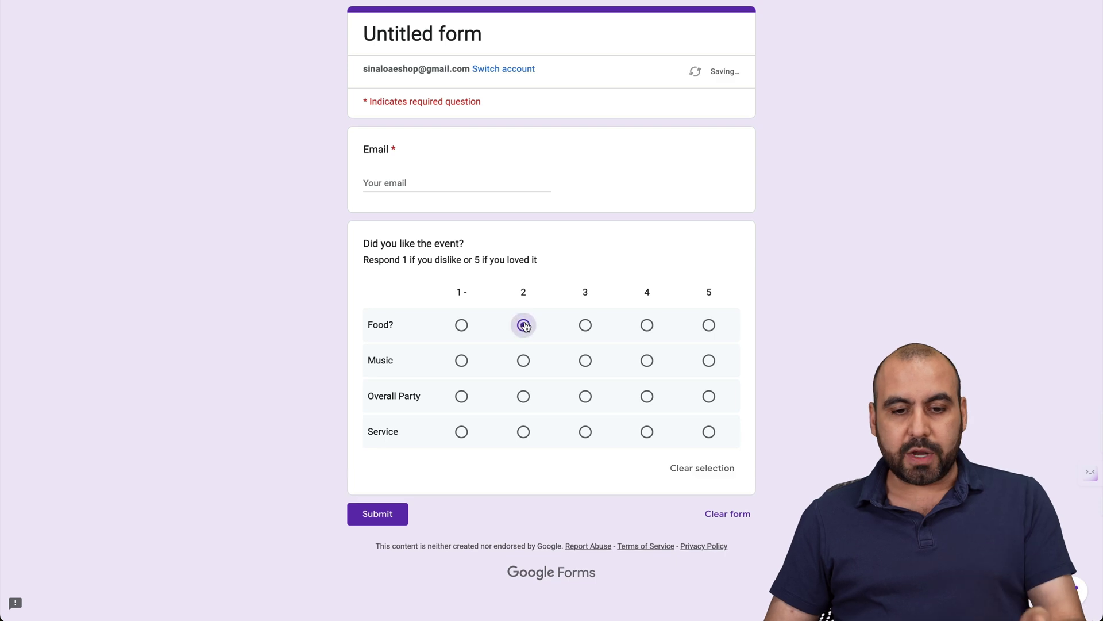
left_click(461, 360)
left_click(585, 396)
left_click(523, 432)
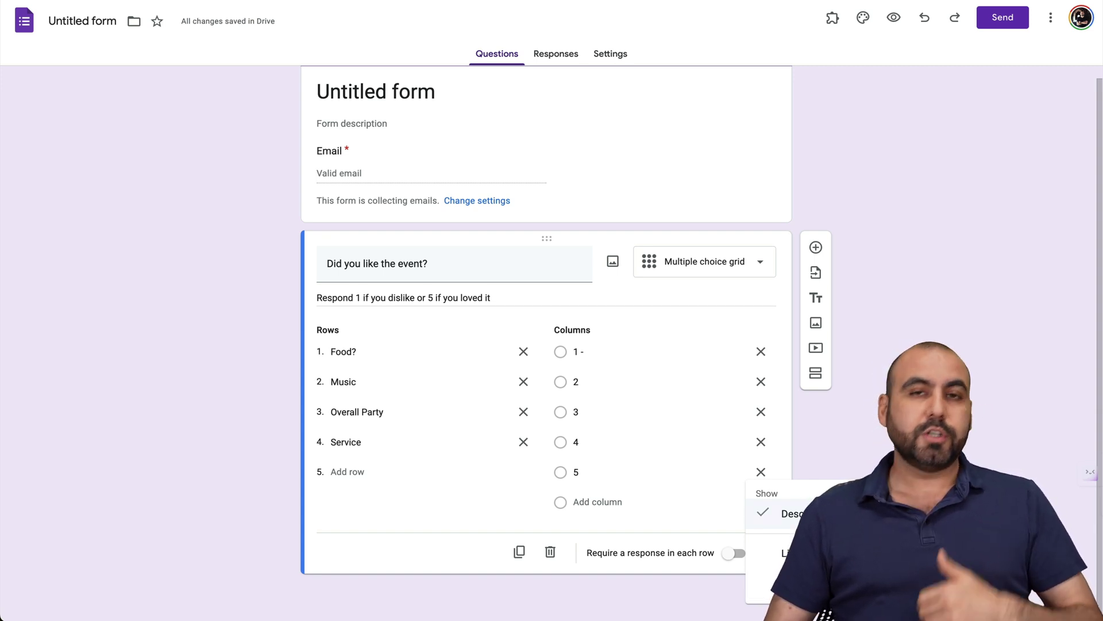
key("Escape")
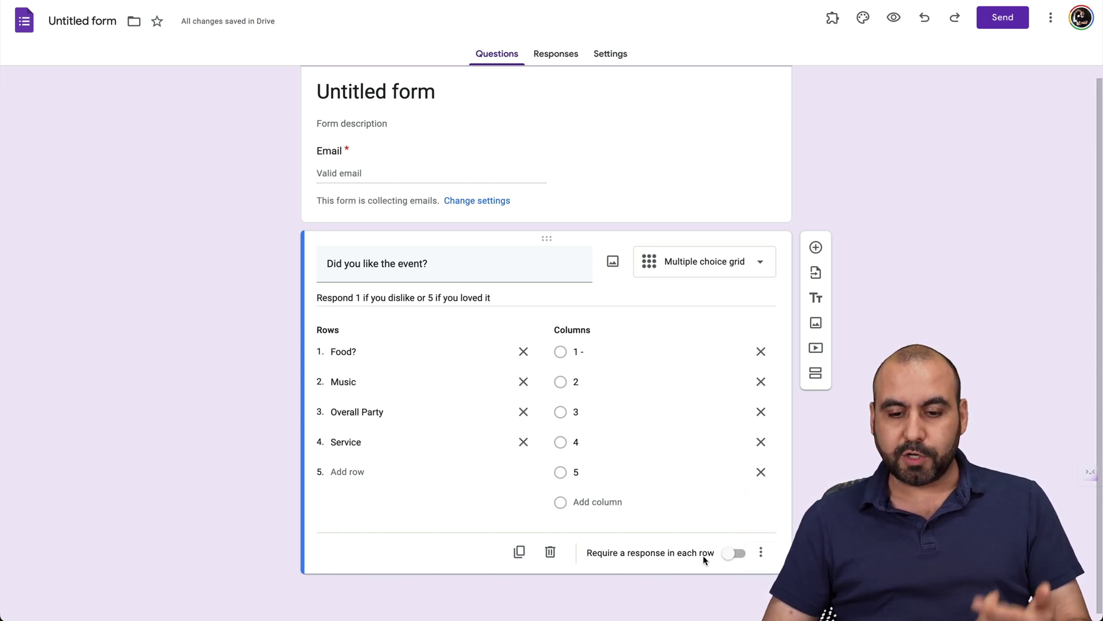
Require a response in each row of the event grid question and check its additional options
left_click(733, 553)
left_click(761, 552)
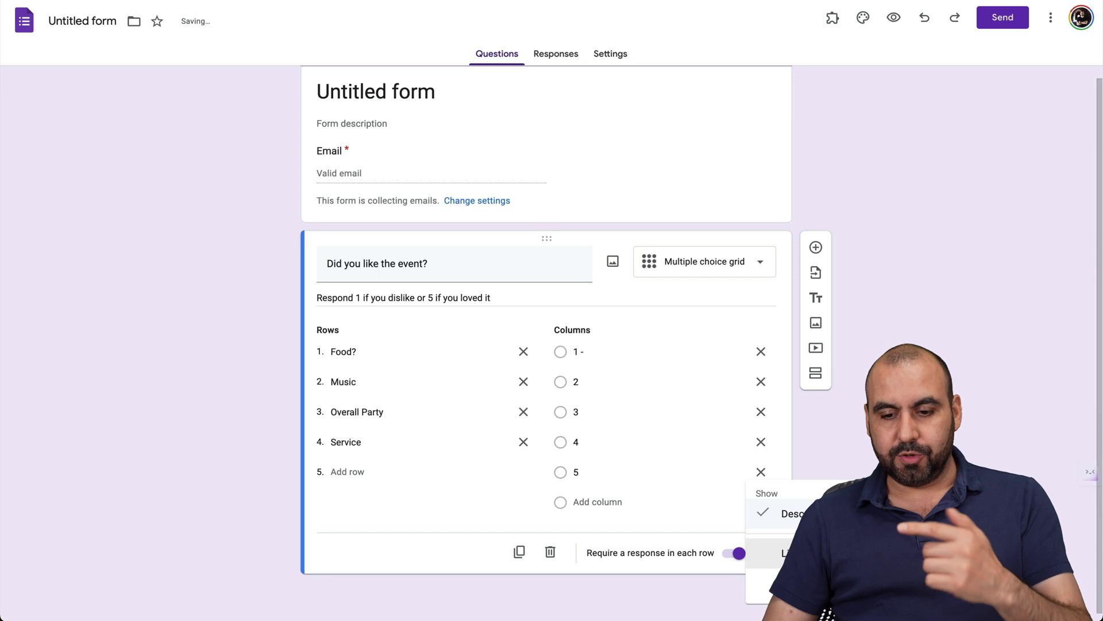
key("Escape")
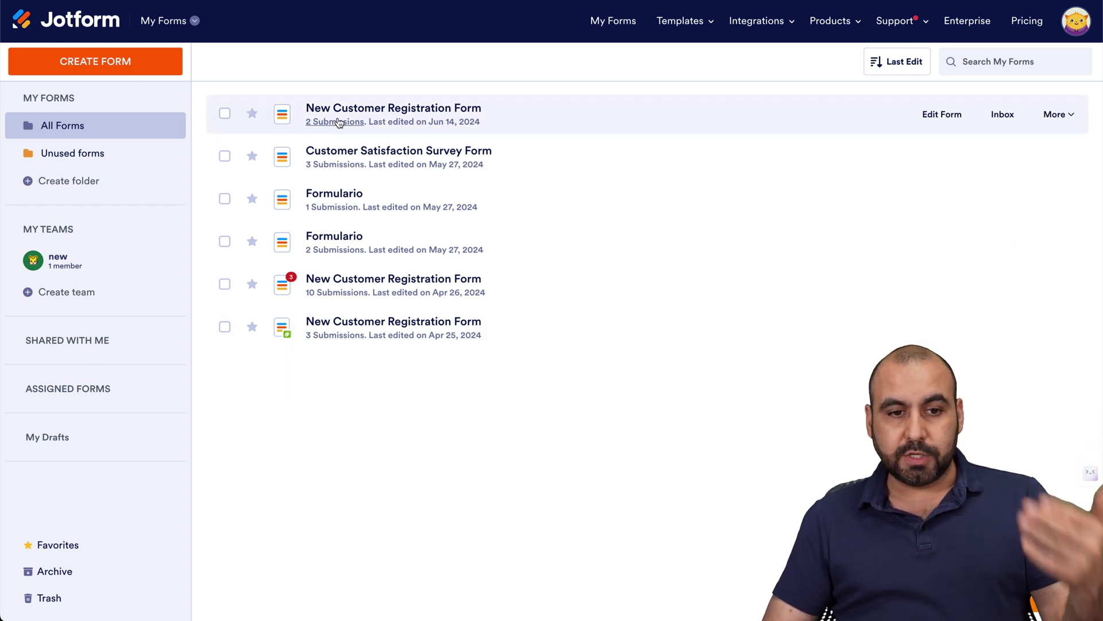
Create a new form from scratch with the Classic Form layout and add an Input Table element to it
left_click(140, 63)
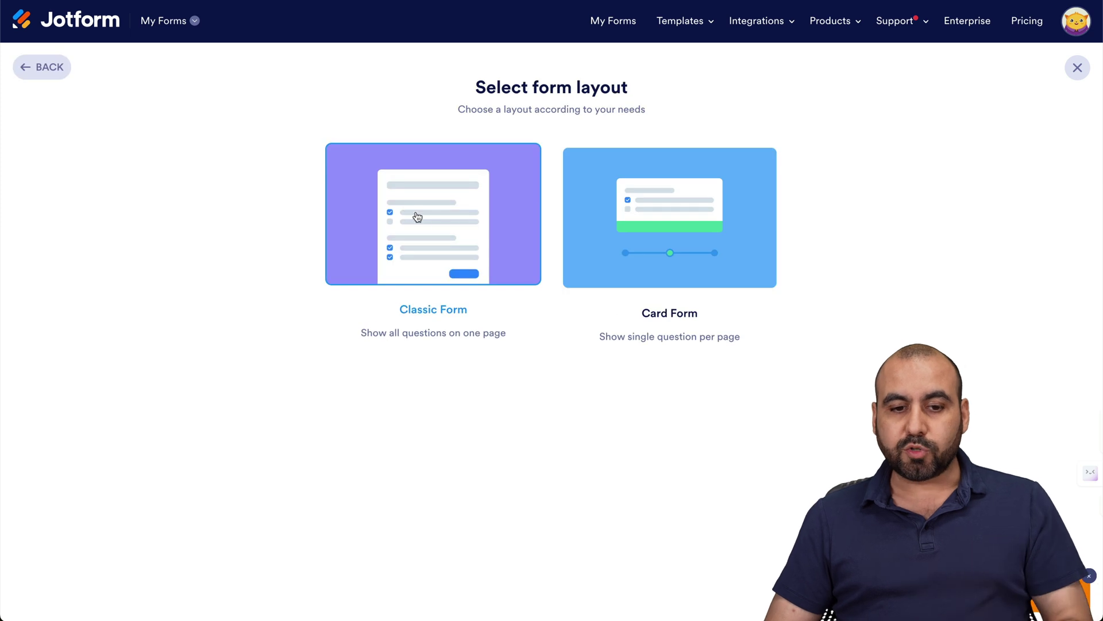
left_click(453, 225)
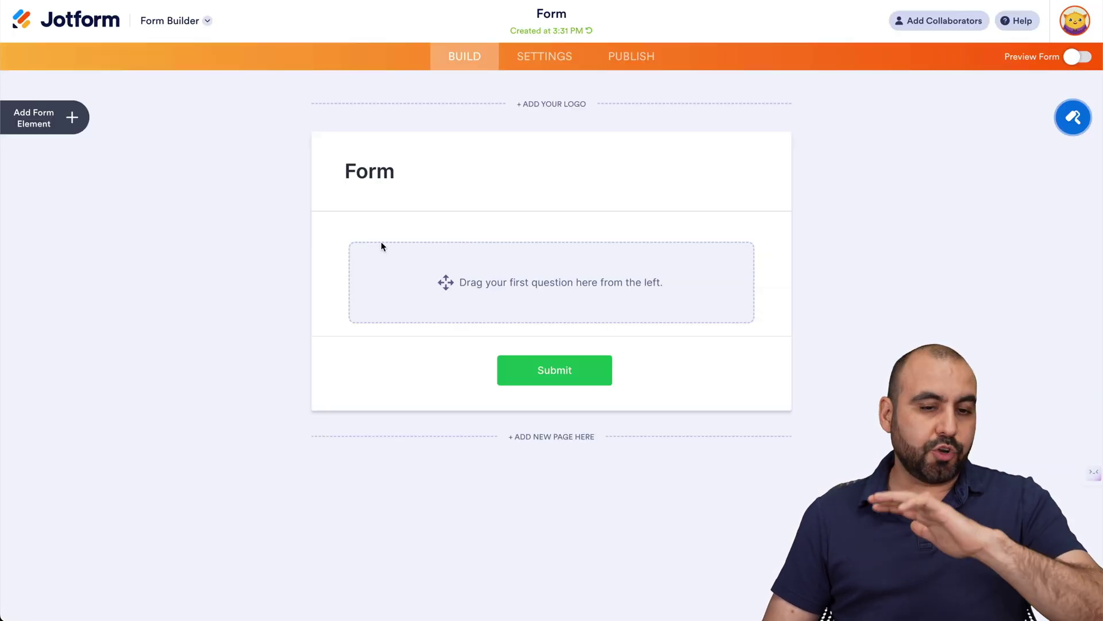
left_click(84, 124)
scroll(97, 356, "down", 10)
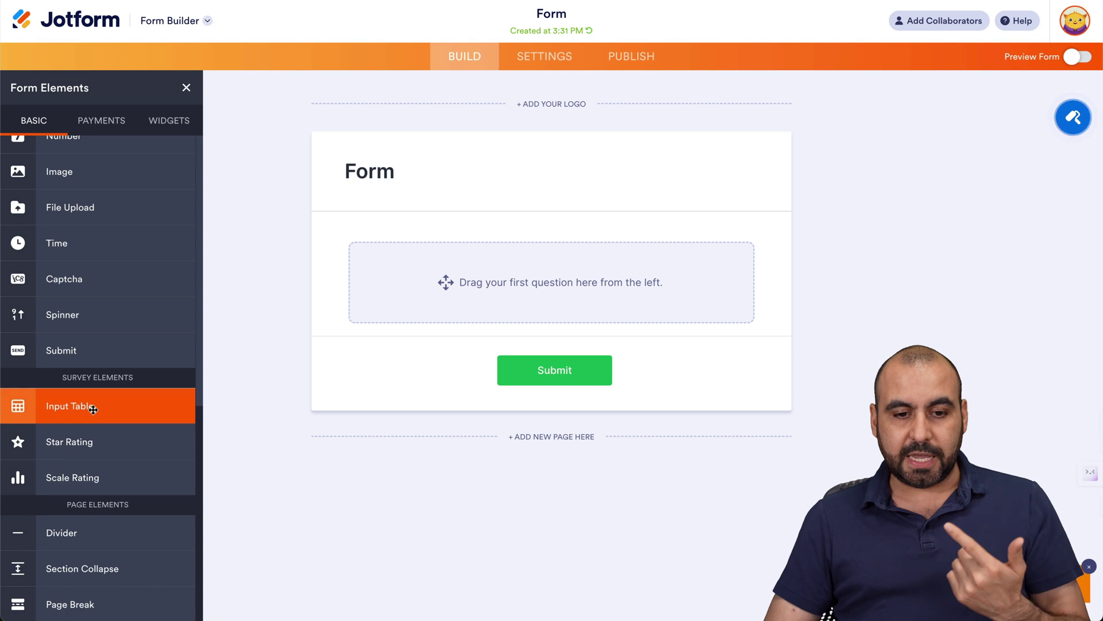
left_click(98, 410)
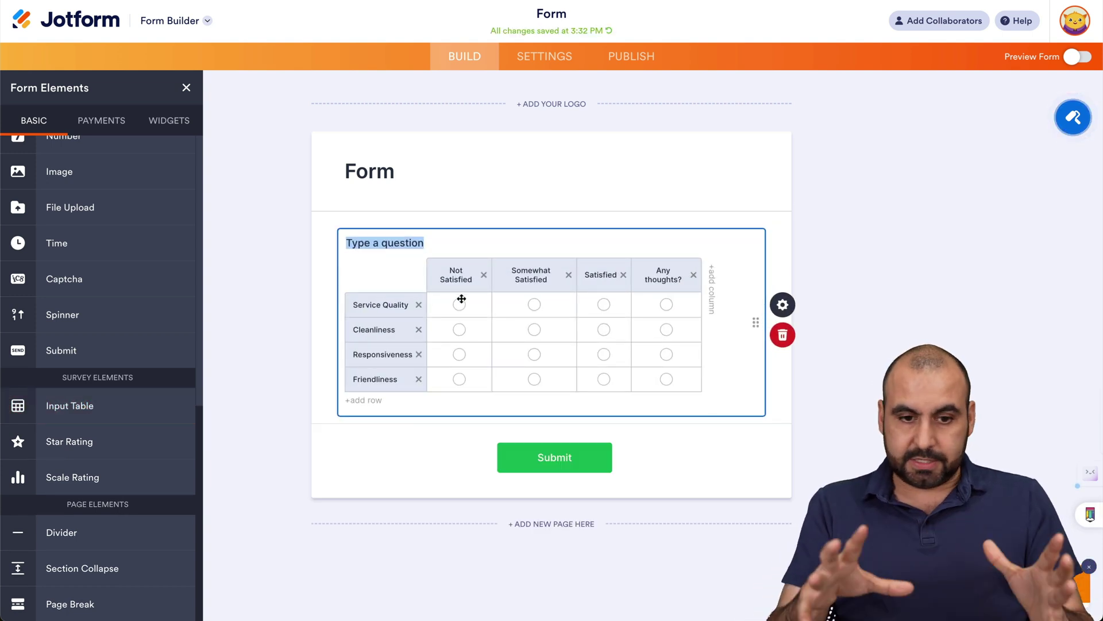
Relabel the table's four existing columns 1, 2, 3 and 4, and add a fifth column labelled 5
left_click(454, 273)
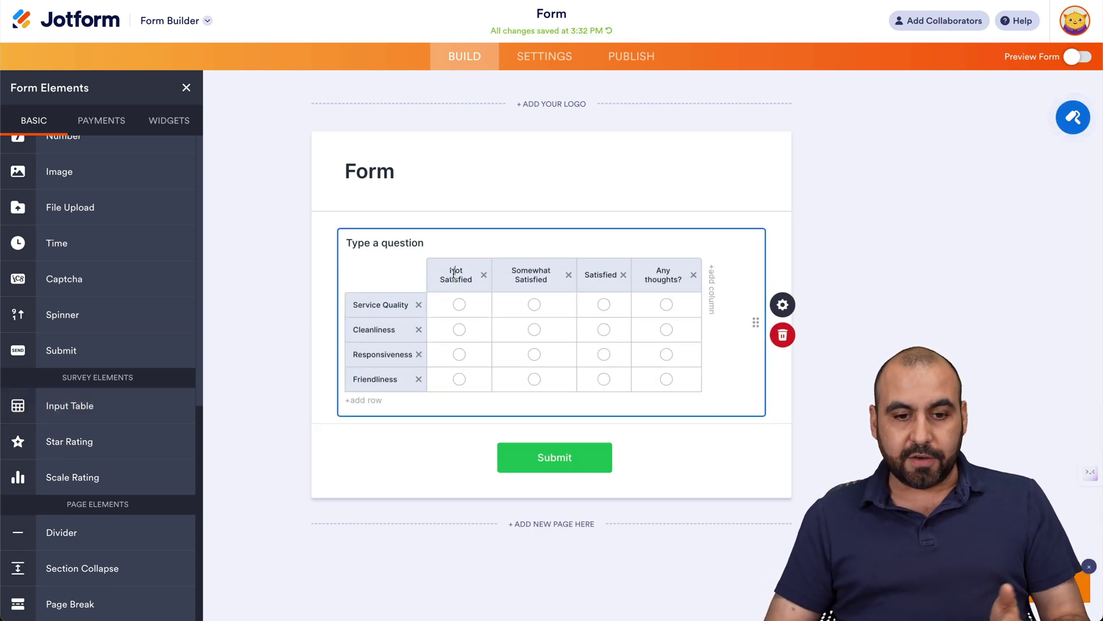
left_click_drag(452, 270, 475, 280)
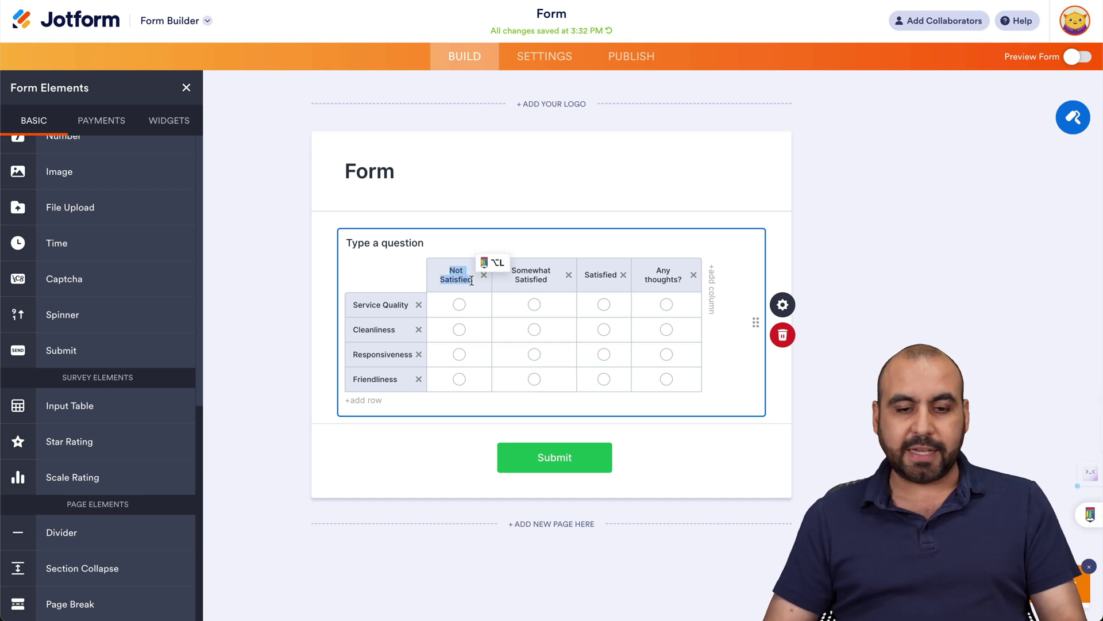
type("1")
triple_click(524, 270)
type("2")
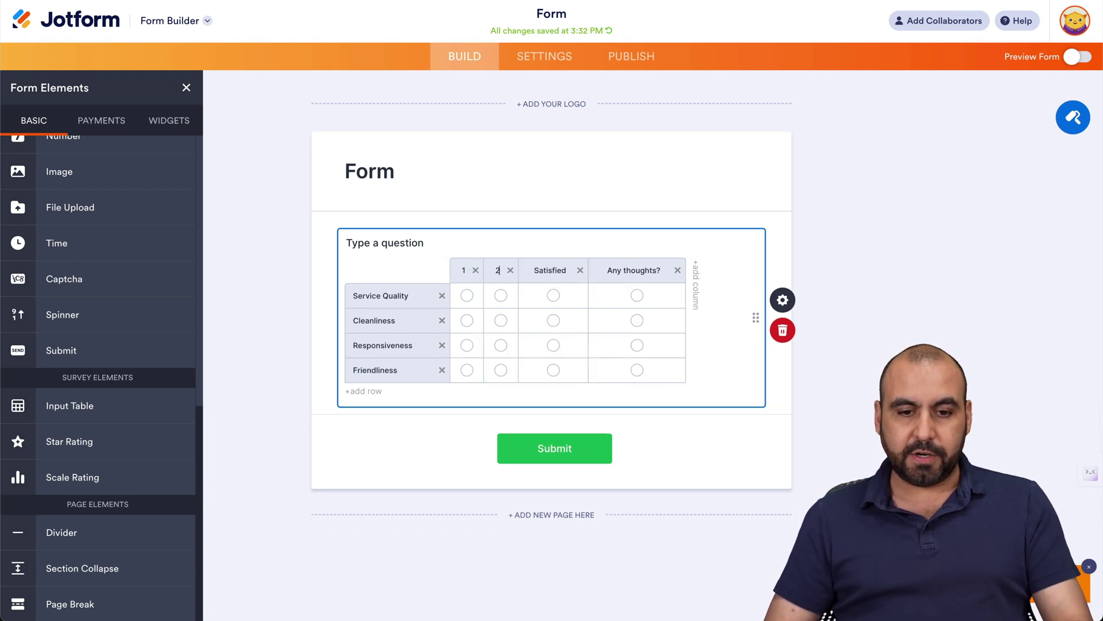
triple_click(545, 271)
type("3")
double_click(637, 270)
type("4")
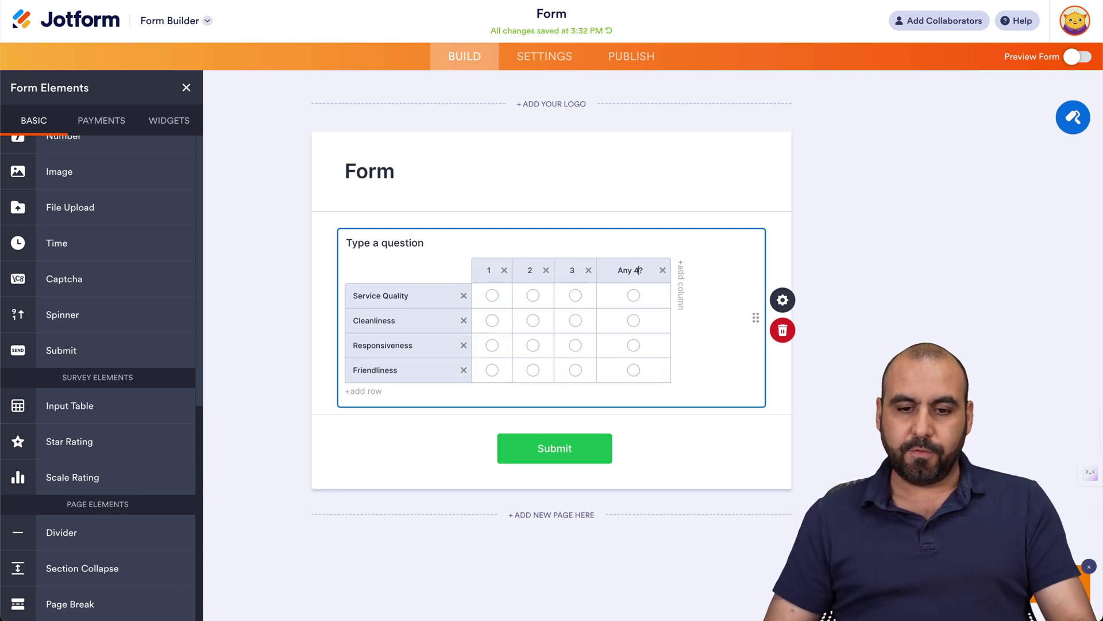
left_click(683, 281)
type("5")
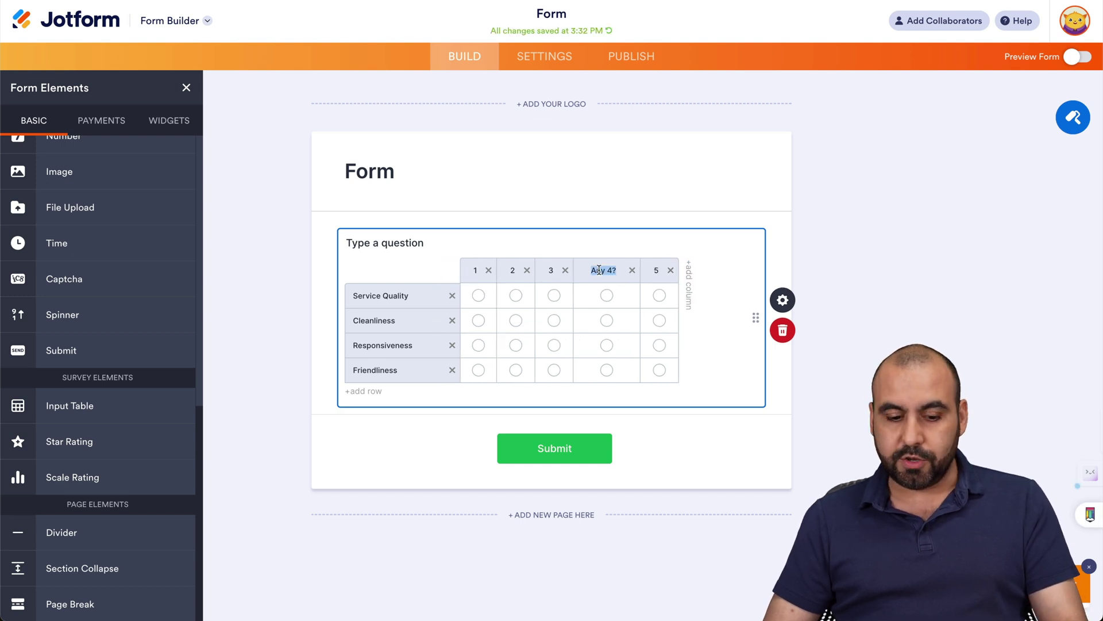
type("4")
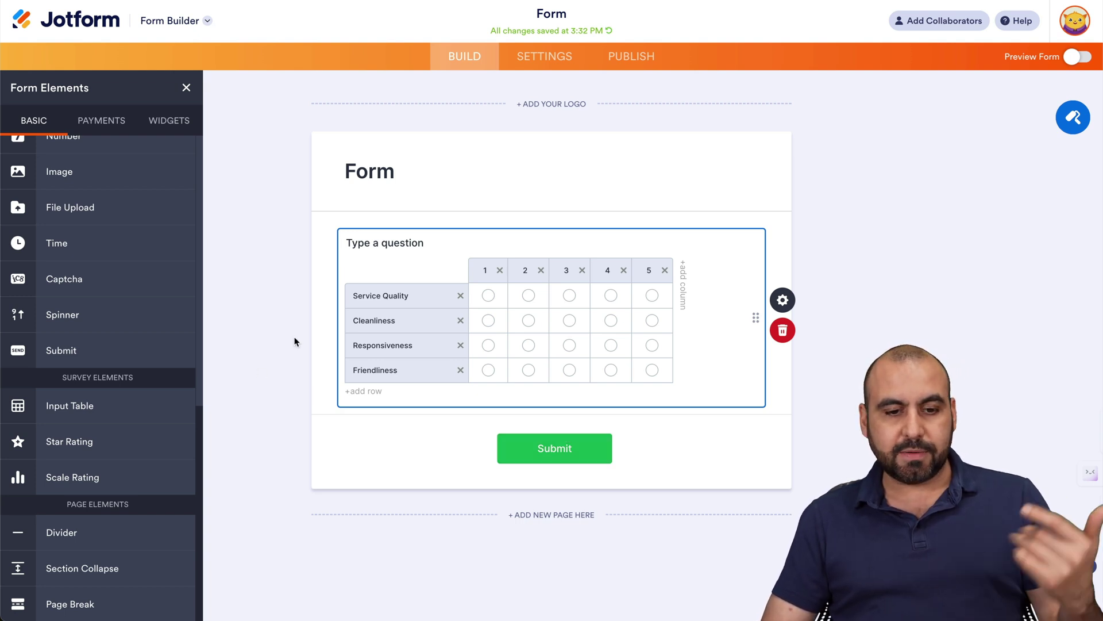
Try the Checkbox, Dropdown, Textbox, Numeric Textbox and Currency Textbox input types for the table, finishing on Multi-type Columns
left_click(371, 246)
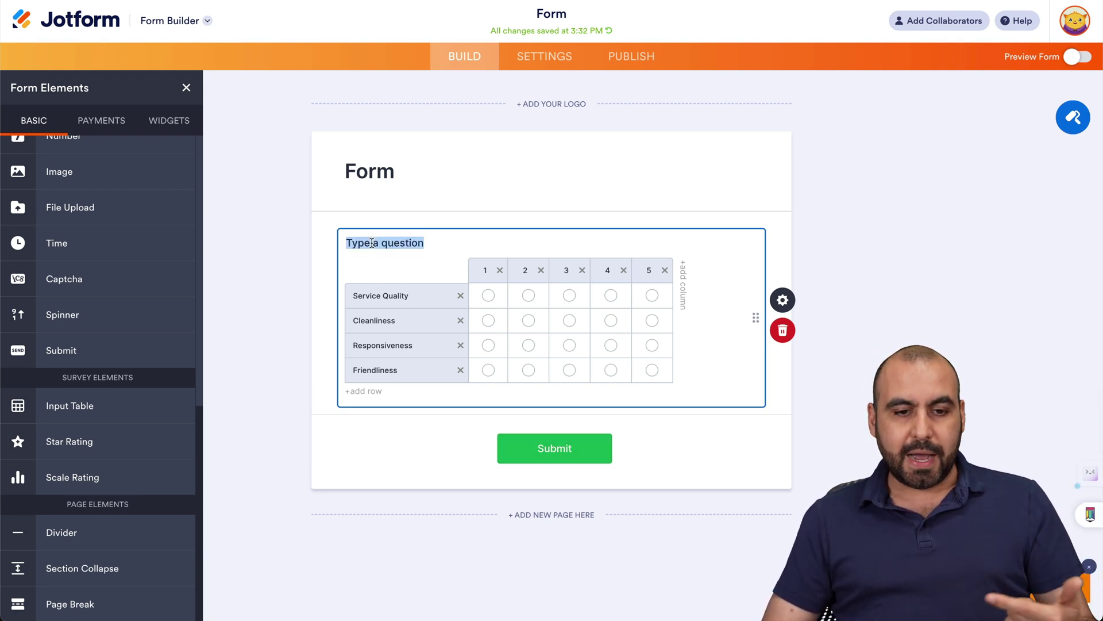
left_click(787, 306)
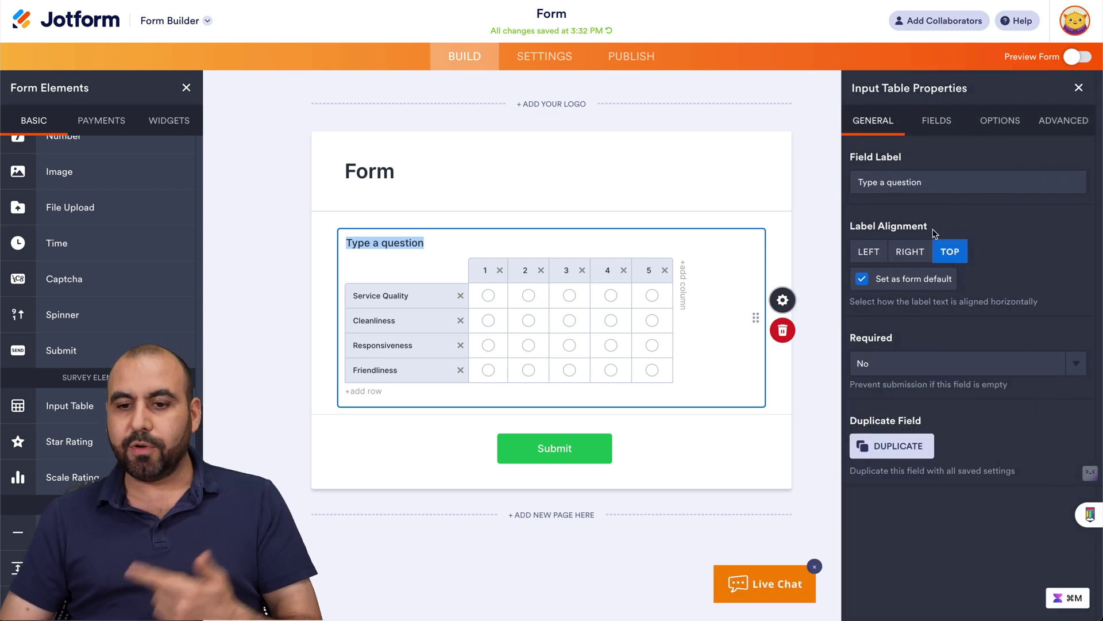
left_click(939, 120)
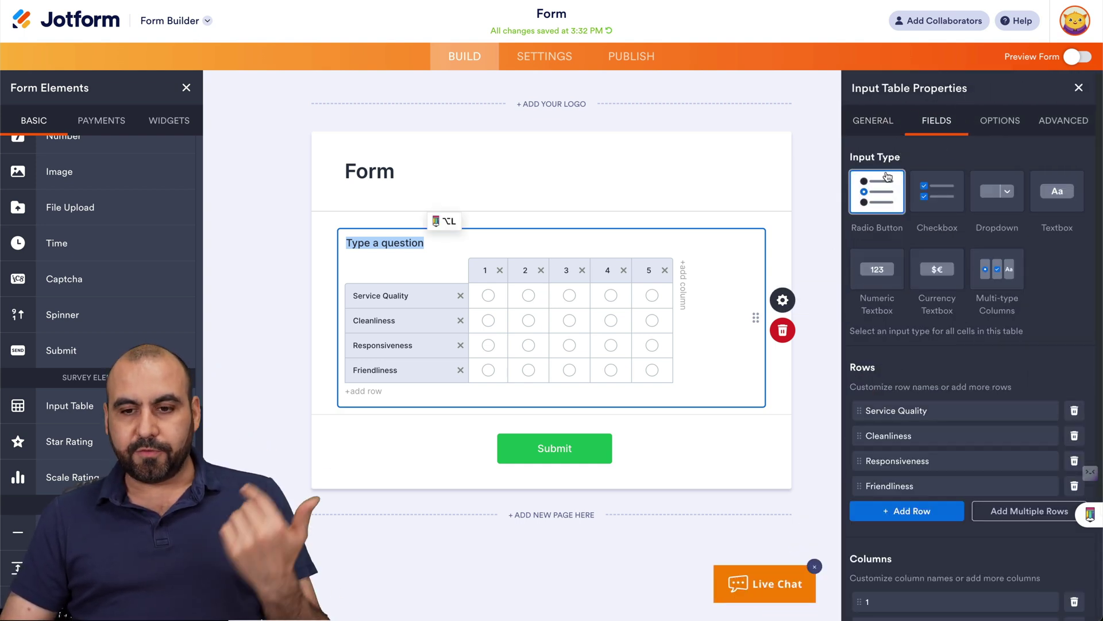
left_click(954, 191)
left_click(997, 190)
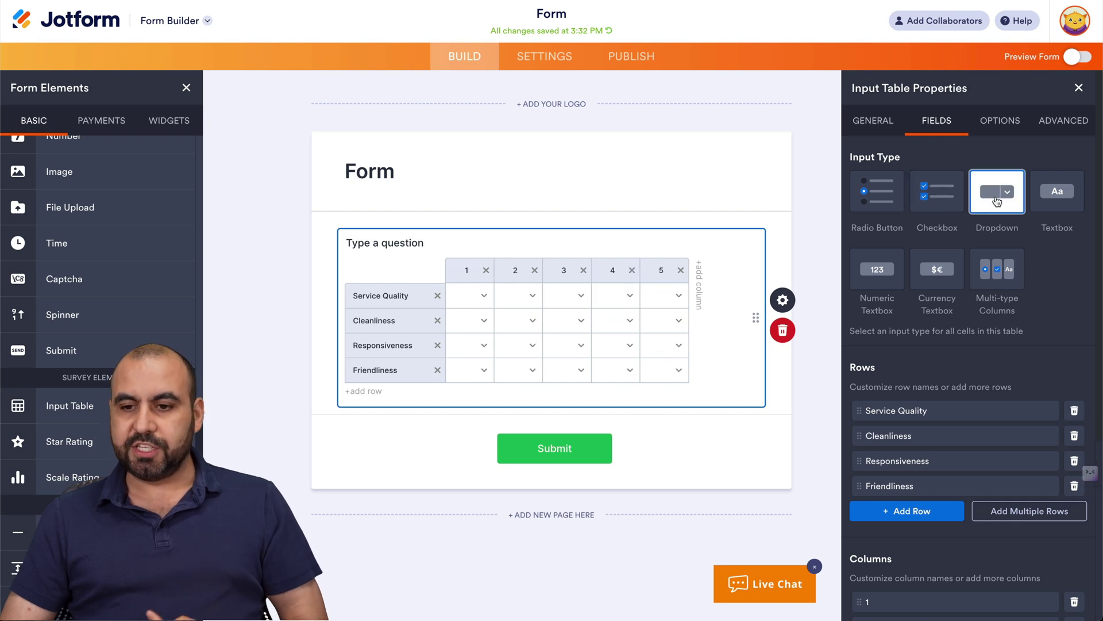
left_click(1057, 191)
left_click(889, 253)
left_click(937, 267)
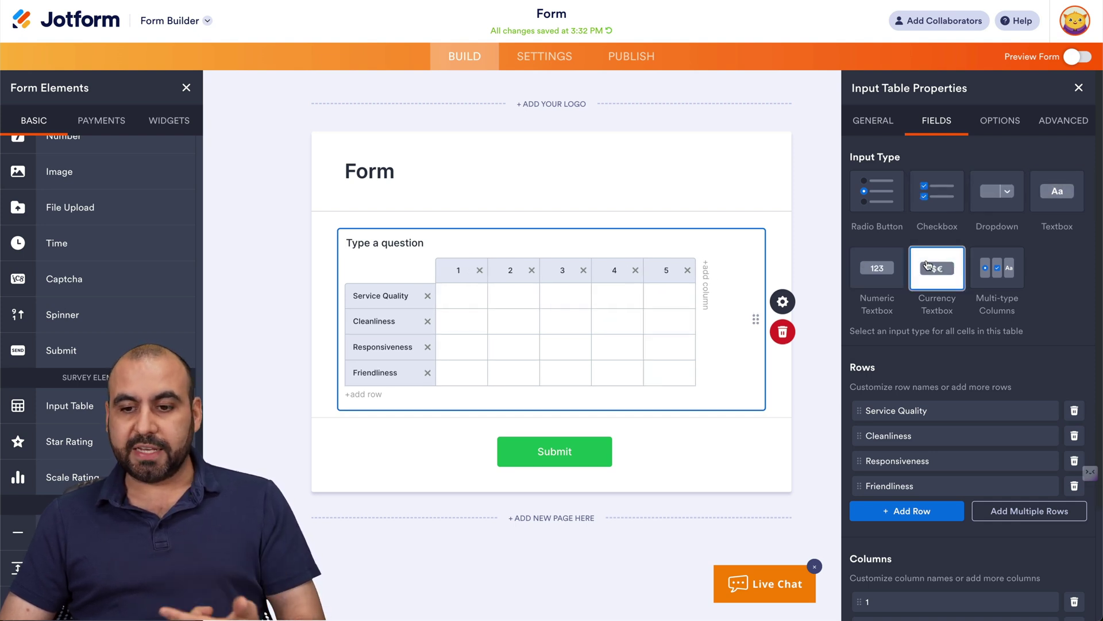
left_click(997, 267)
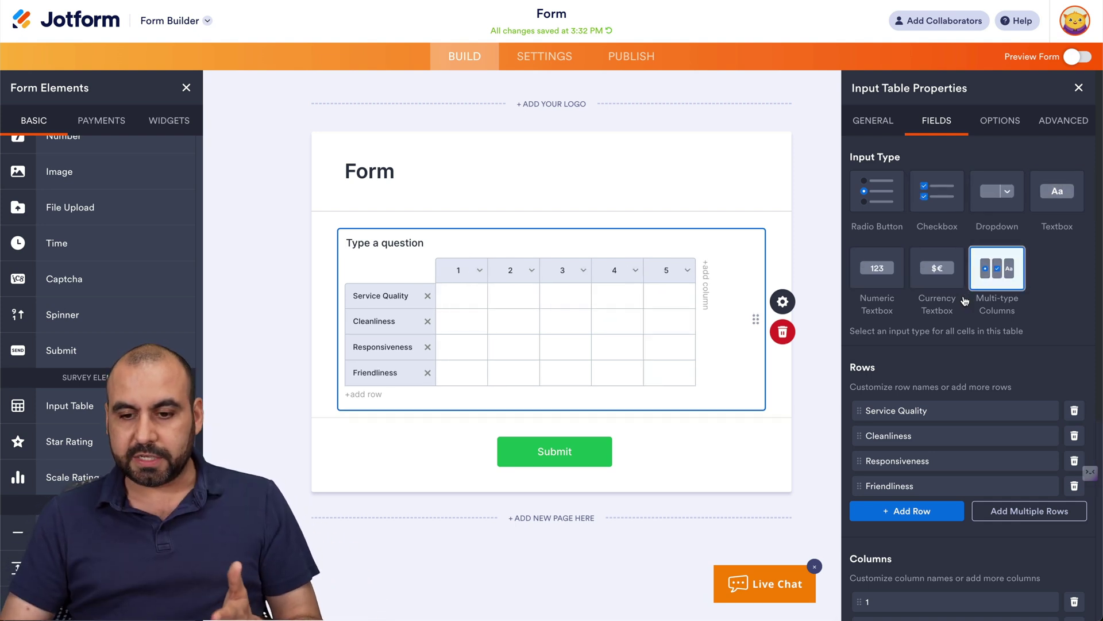
Examine the table's row, column, column type, width, calculation and advanced settings, and look over the available basic form elements
scroll(942, 383, "down", 4)
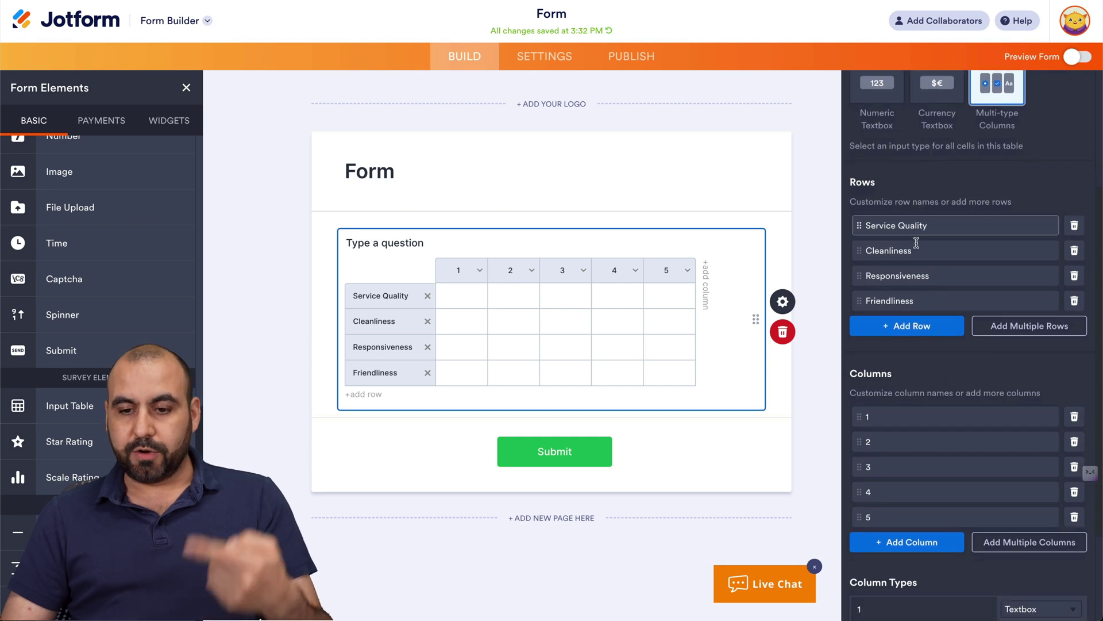
scroll(923, 277, "down", 1)
mouse_move(856, 349)
left_mouse_down()
mouse_move(858, 323)
mouse_move(863, 358)
left_mouse_up()
scroll(876, 390, "down", 1)
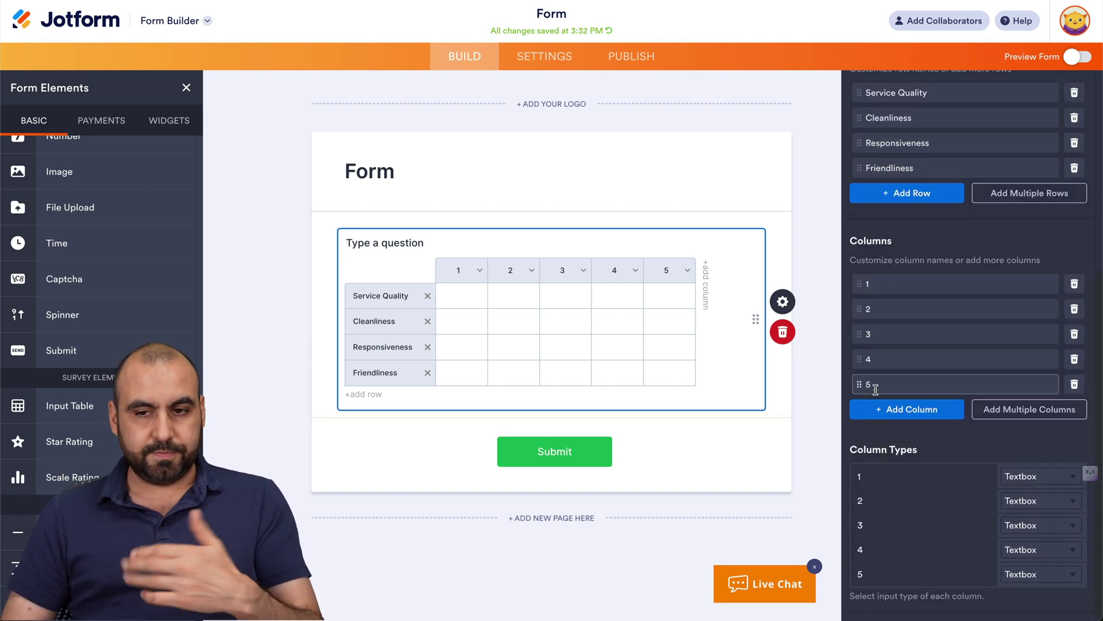
scroll(924, 139, "up", 6)
left_click(994, 120)
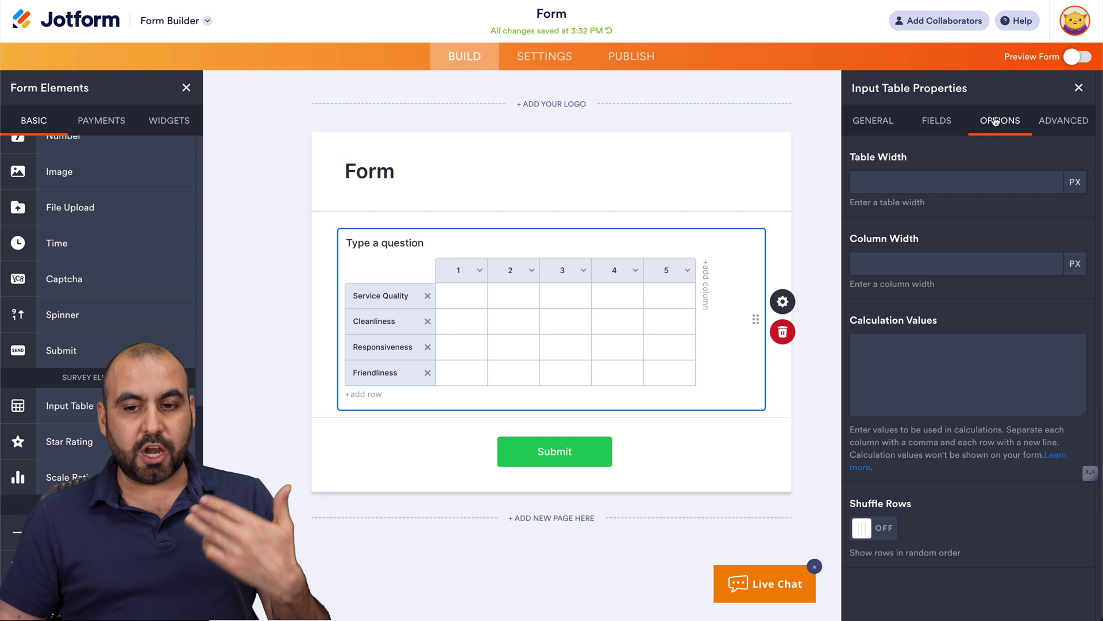
left_click(1055, 125)
left_click(745, 122)
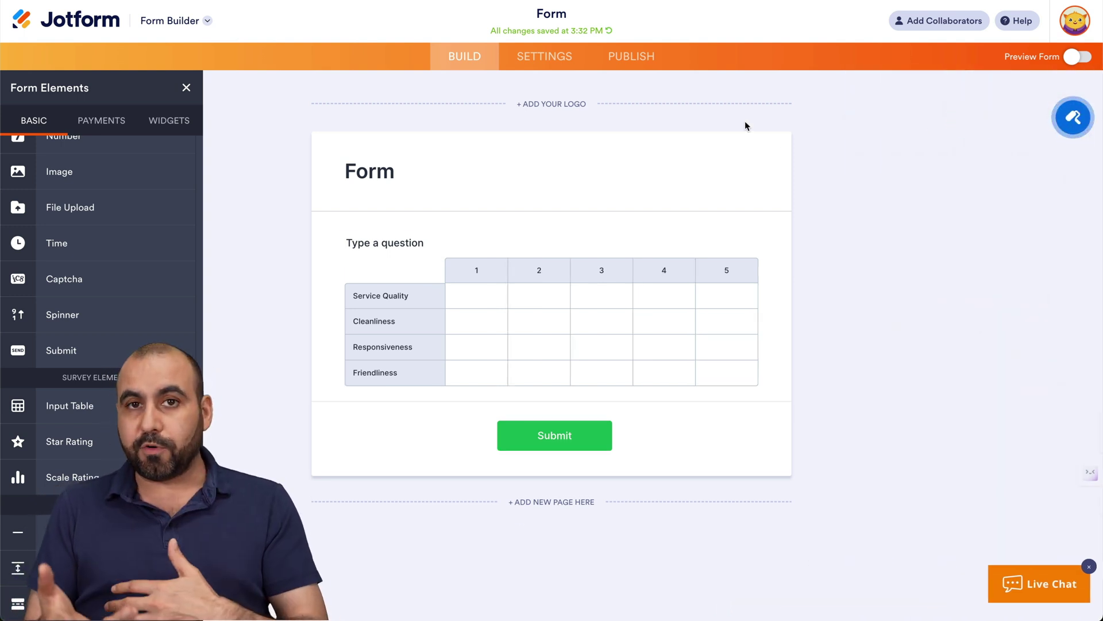
scroll(98, 191, "up", 1)
scroll(98, 190, "up", 10)
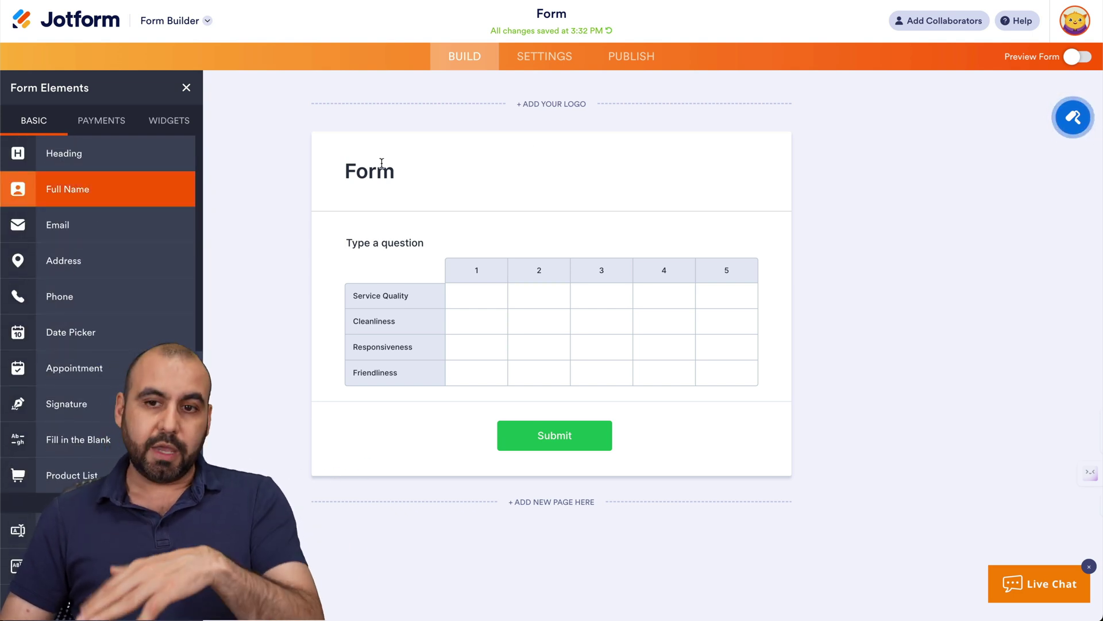